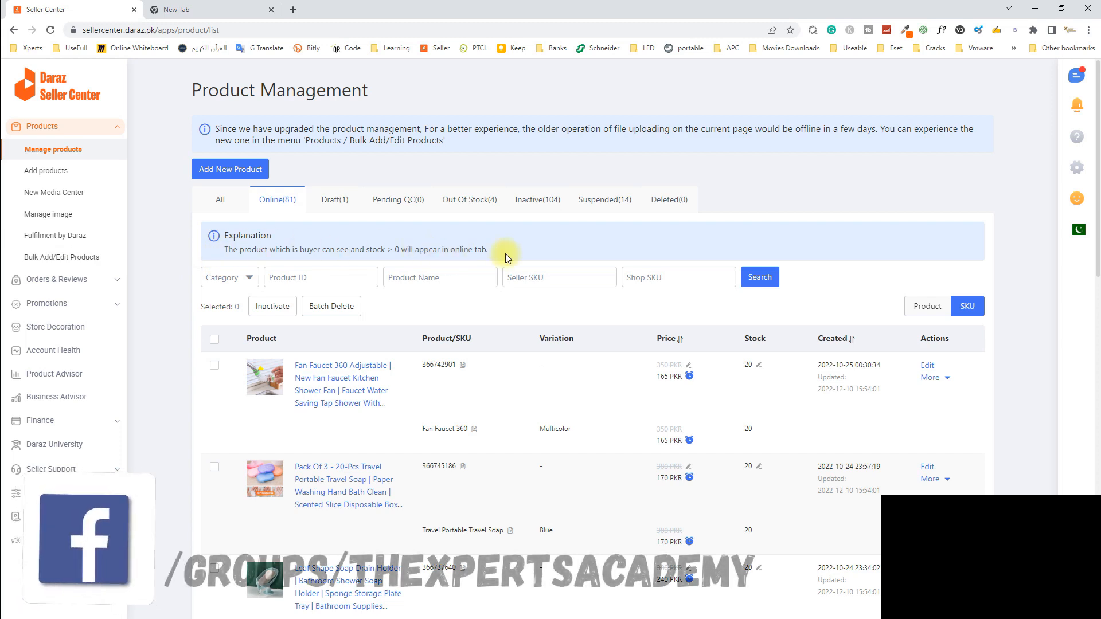
# Step: Examine the online tab's explanation and the listed products' regular prices, special prices and promotion dates
pyautogui.moveTo(505, 253); pyautogui.dragTo(217, 236)
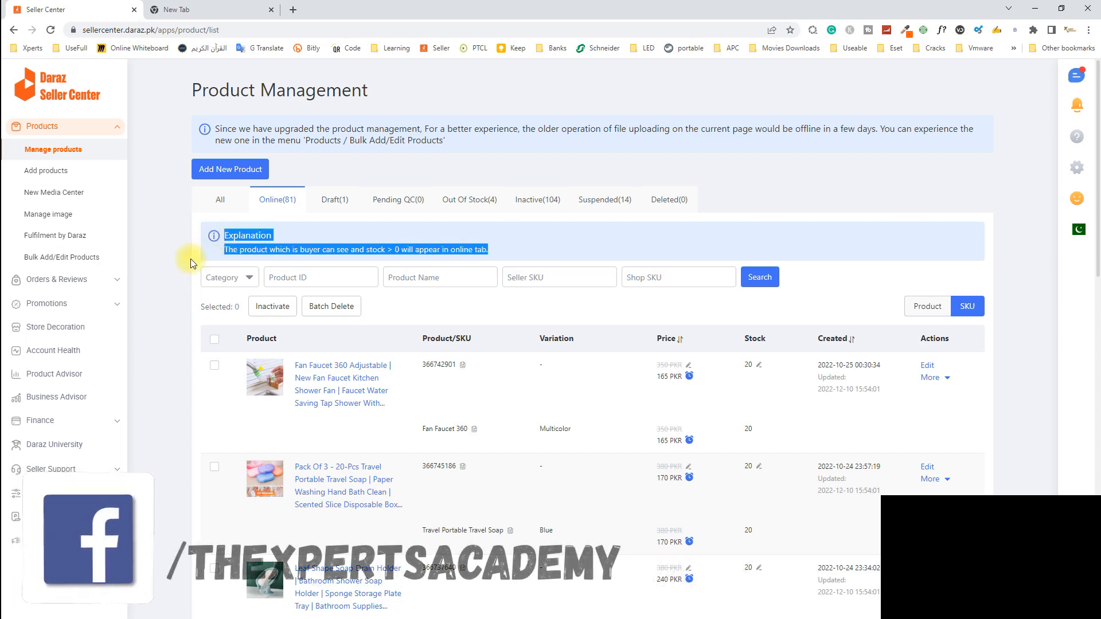
pyautogui.click(631, 243)
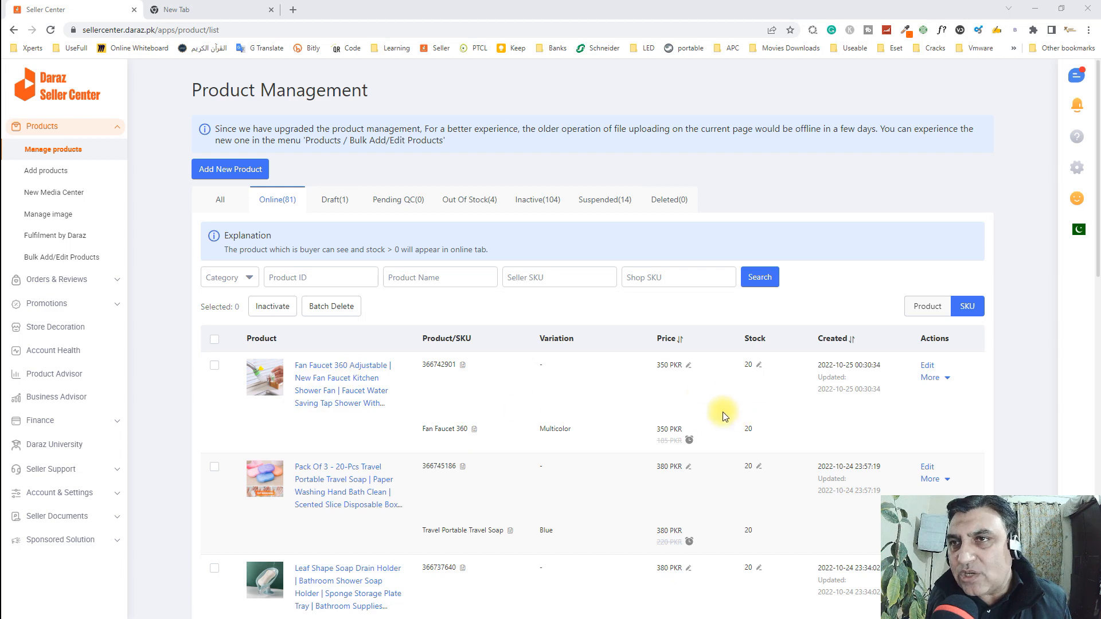
pyautogui.moveTo(690, 451)
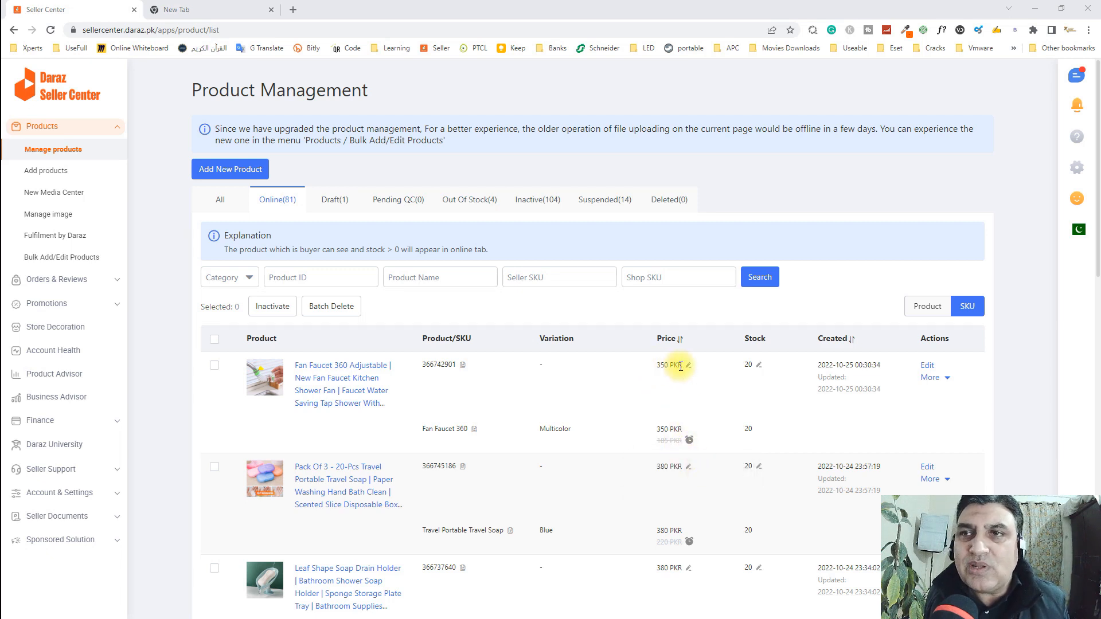
pyautogui.moveTo(658, 440); pyautogui.dragTo(683, 440)
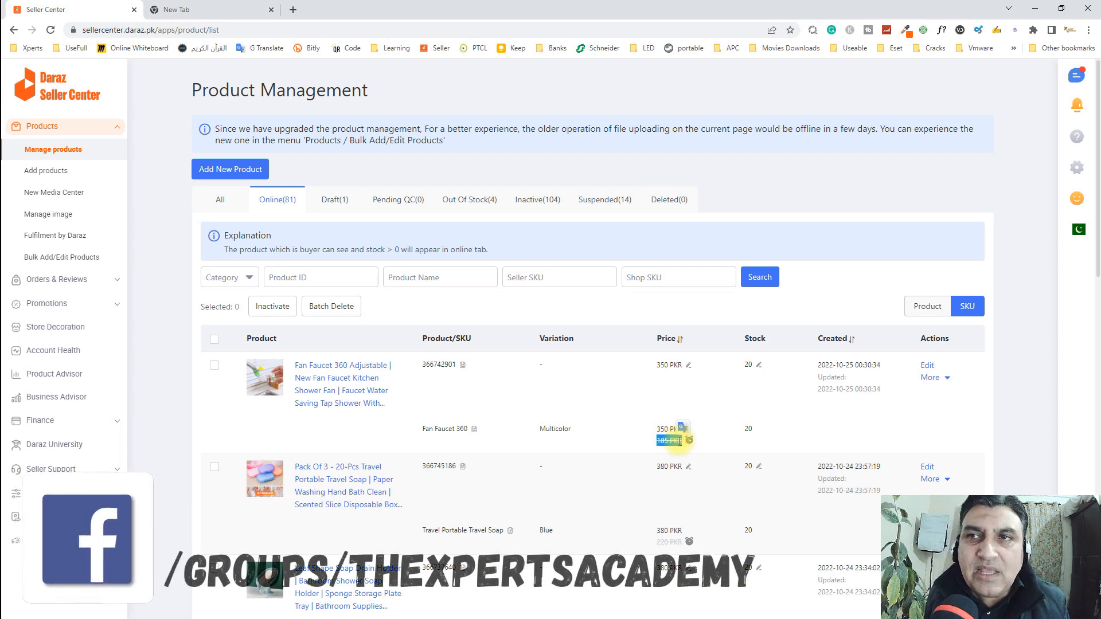
pyautogui.click(676, 424)
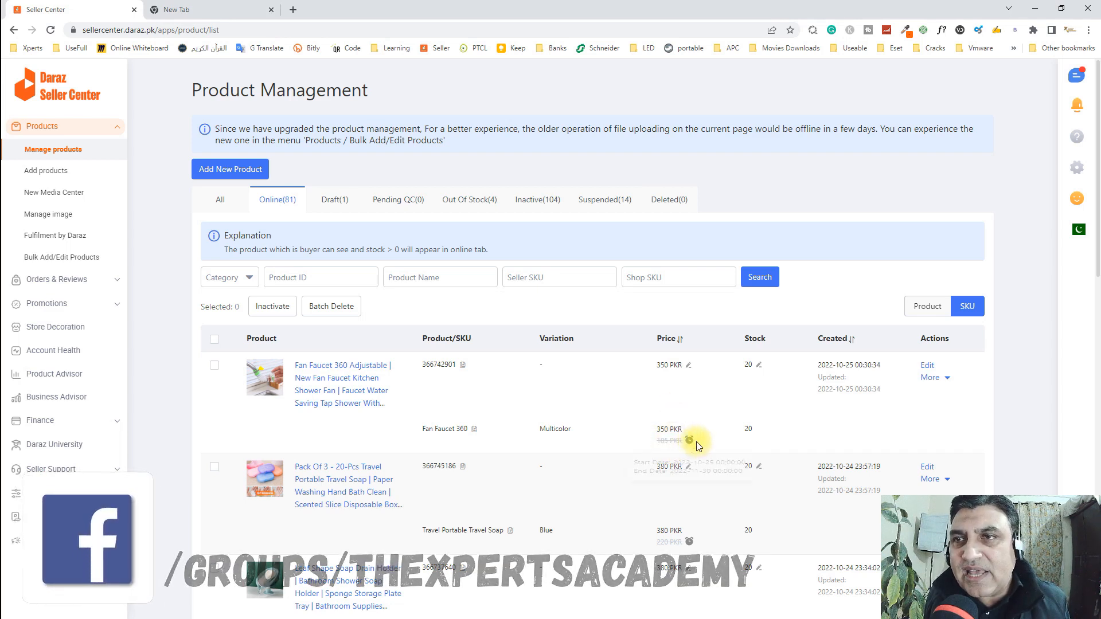
pyautogui.moveTo(691, 444)
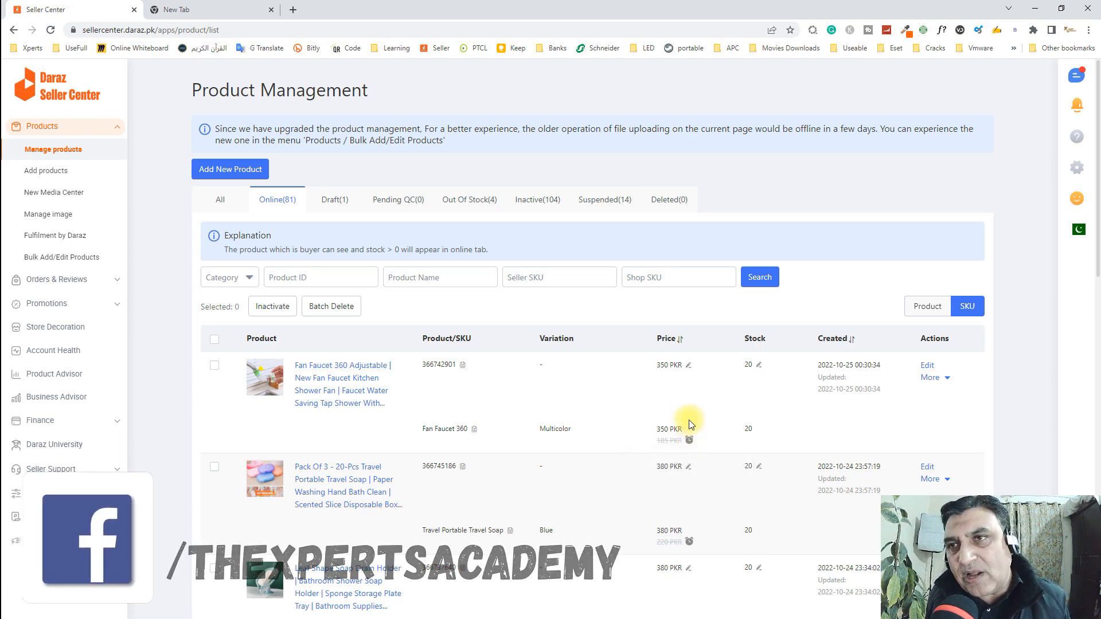
pyautogui.scroll(-3, 690, 423)
pyautogui.scroll(-7, 690, 423)
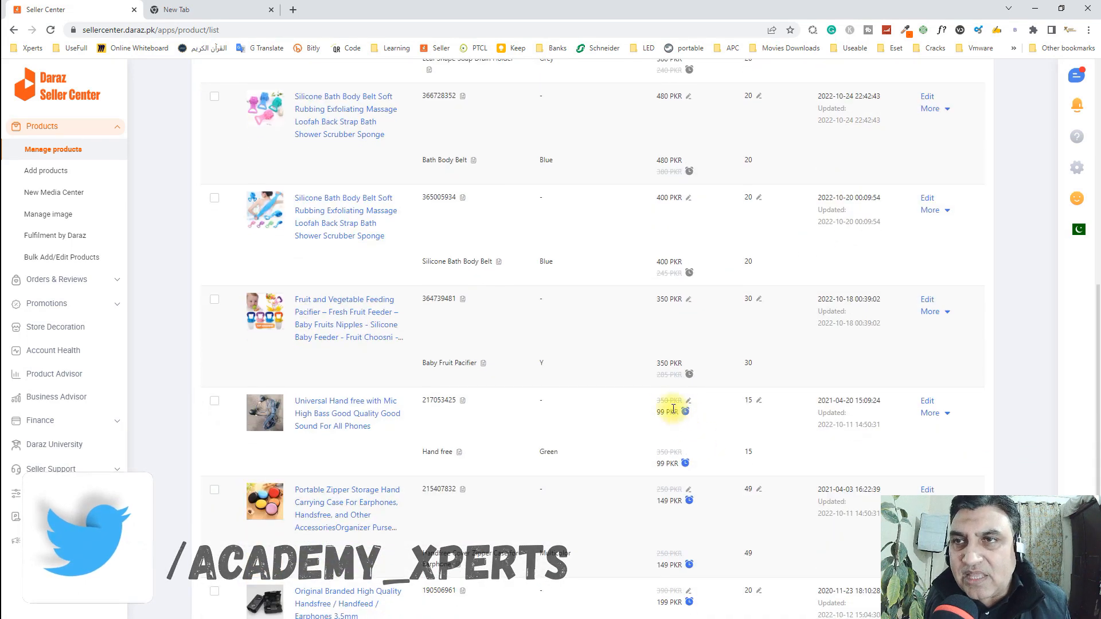
pyautogui.tripleClick(659, 400)
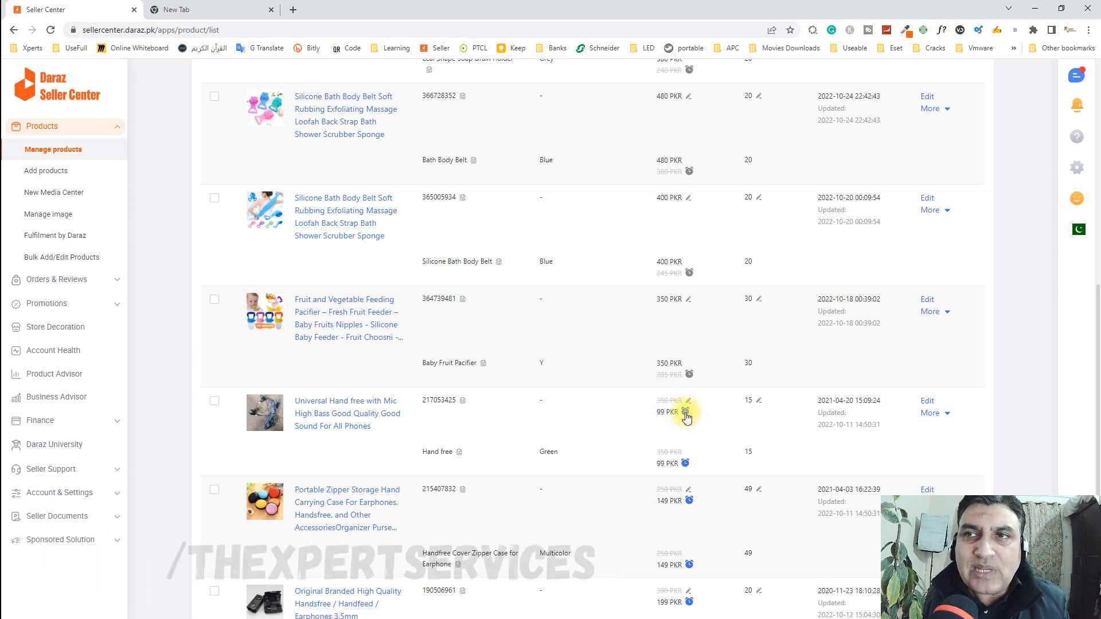
pyautogui.scroll(-5, 705, 405)
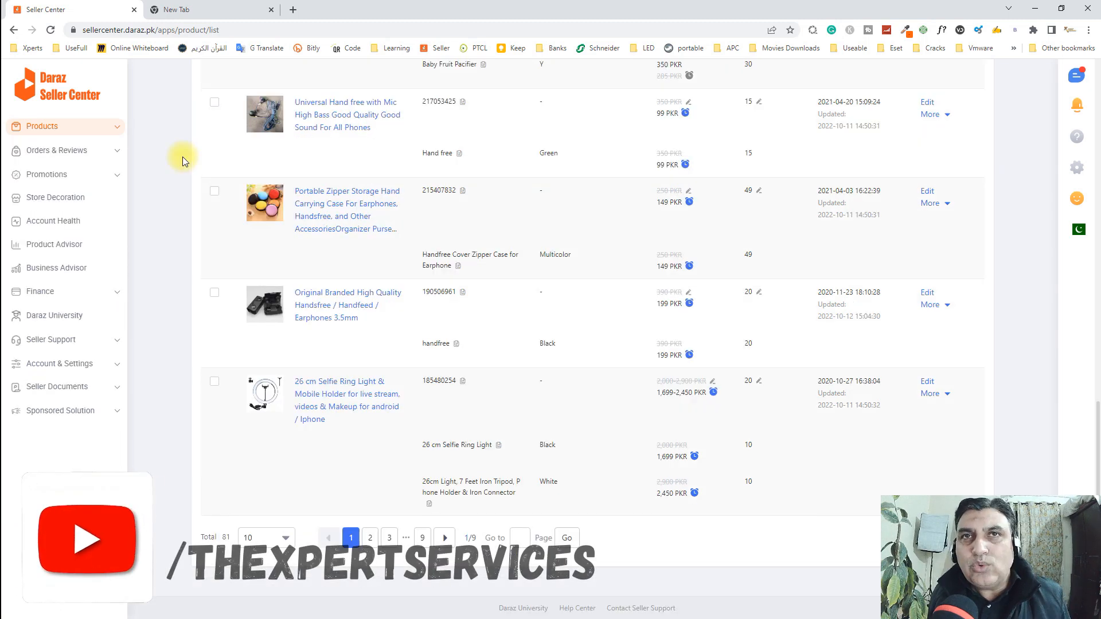
# Step: Export the Price and Stock template for active products from the bulk Edit Product page
pyautogui.click(73, 130)
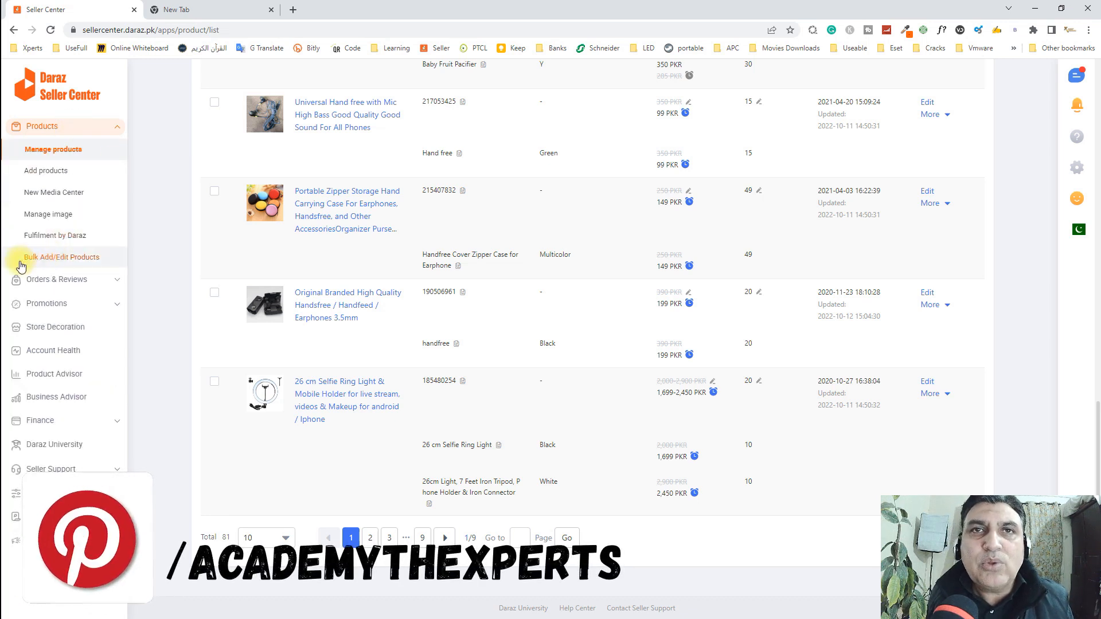
pyautogui.click(67, 259)
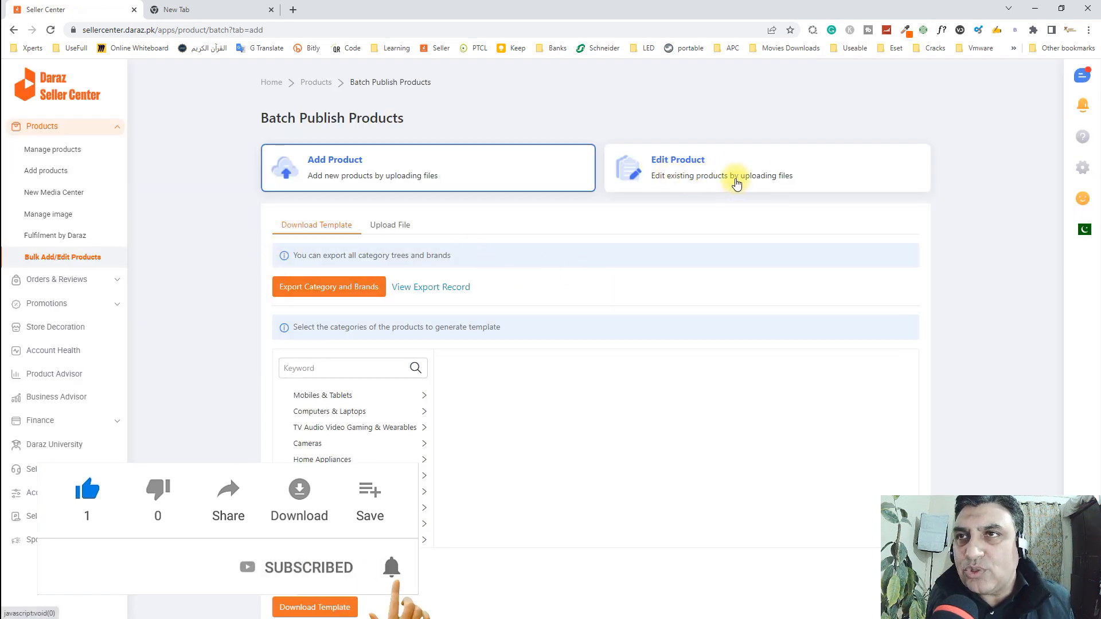
pyautogui.click(737, 182)
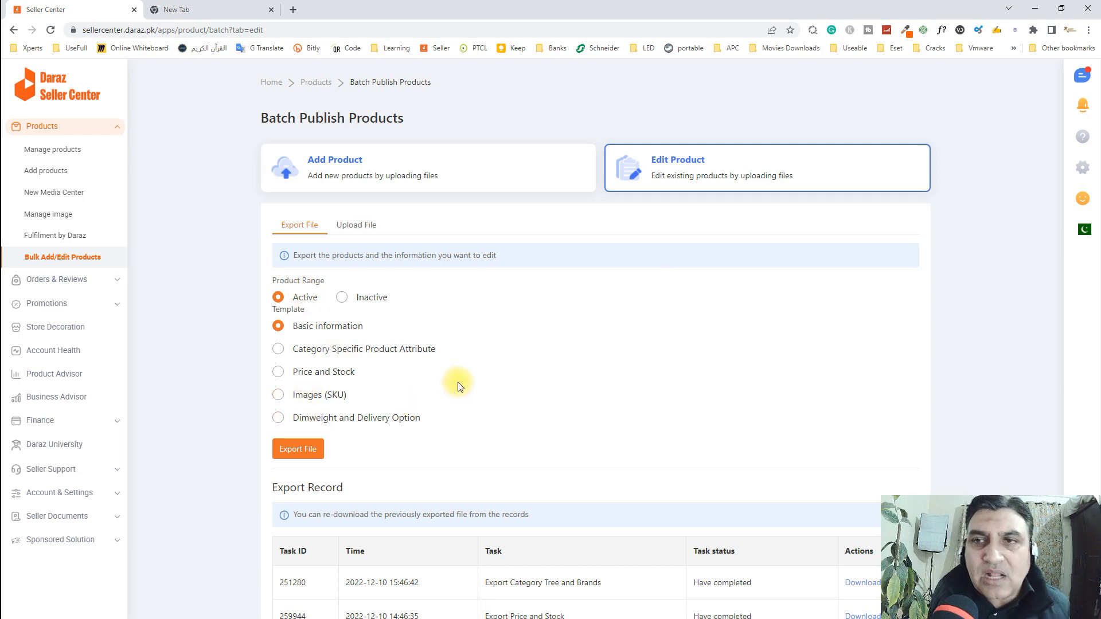
pyautogui.click(304, 373)
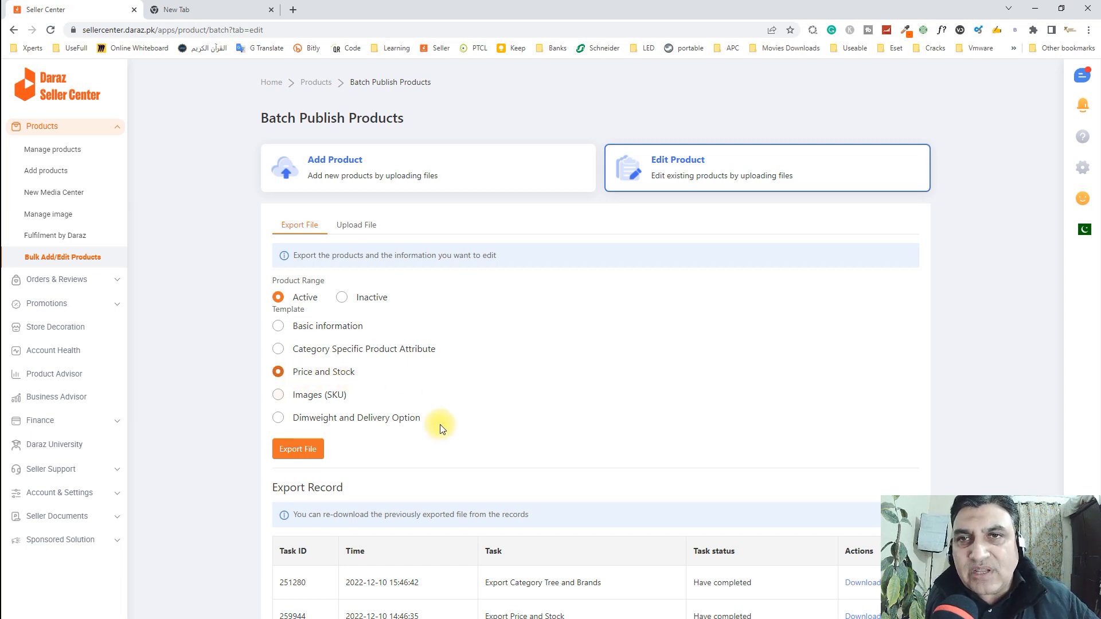
pyautogui.click(310, 453)
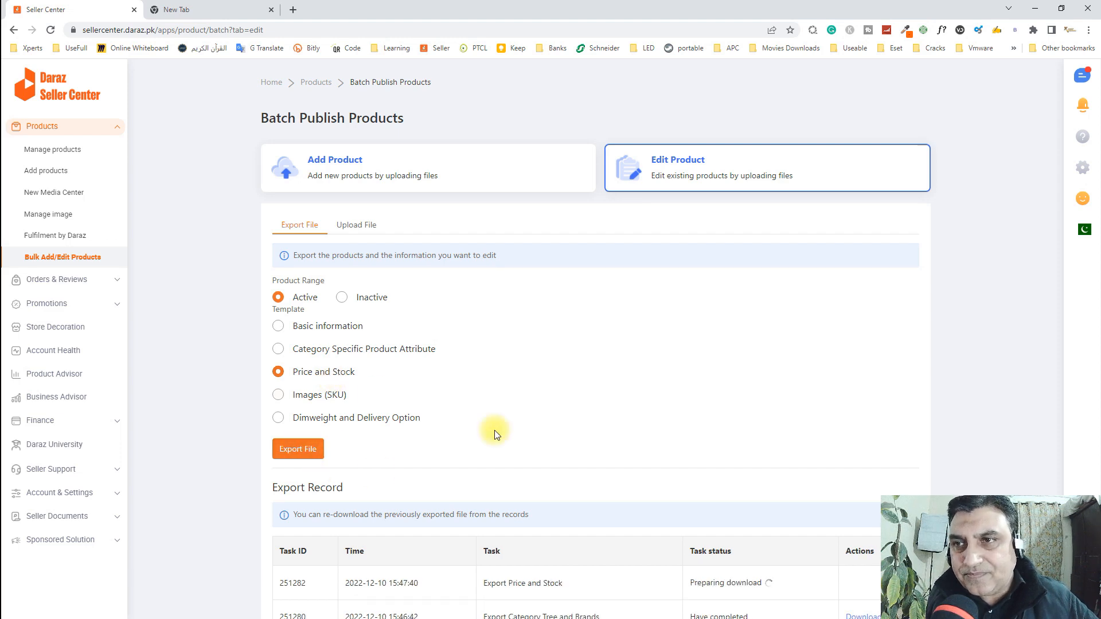
# Step: Download the newest Price and Stock export and open it in Excel with editing enabled, dismissing the activation notice
pyautogui.scroll(-3, 768, 550)
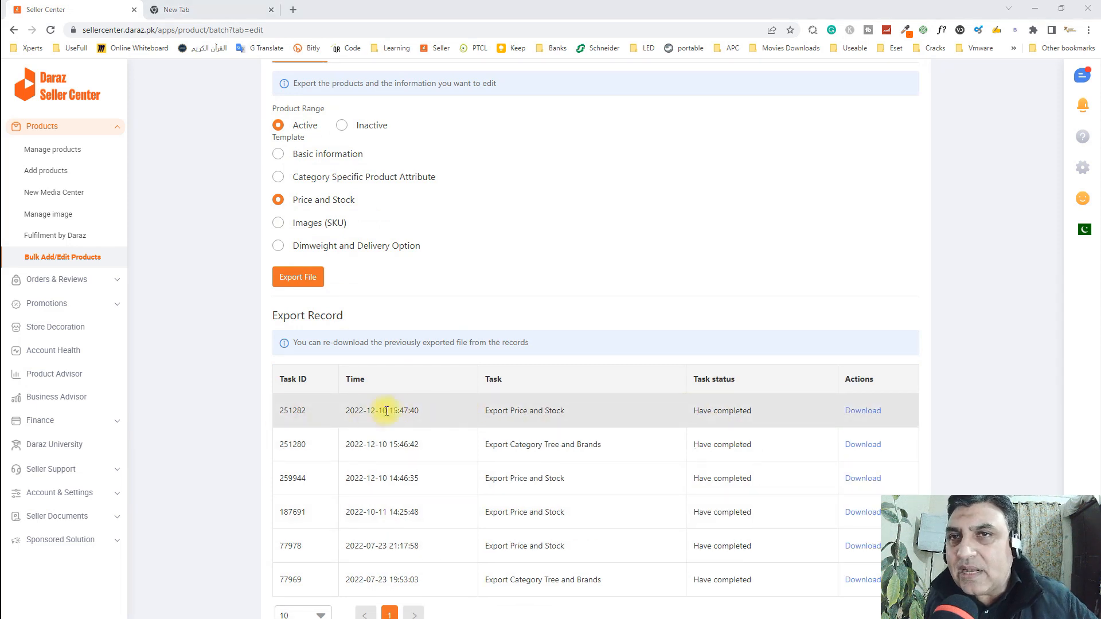
pyautogui.click(866, 411)
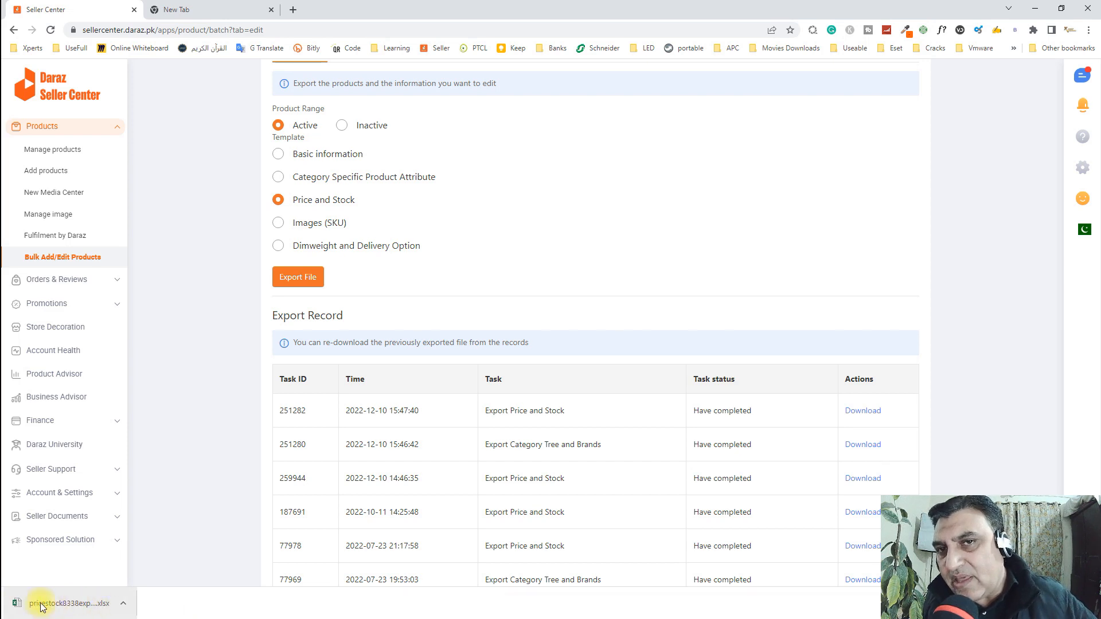
pyautogui.click(85, 607)
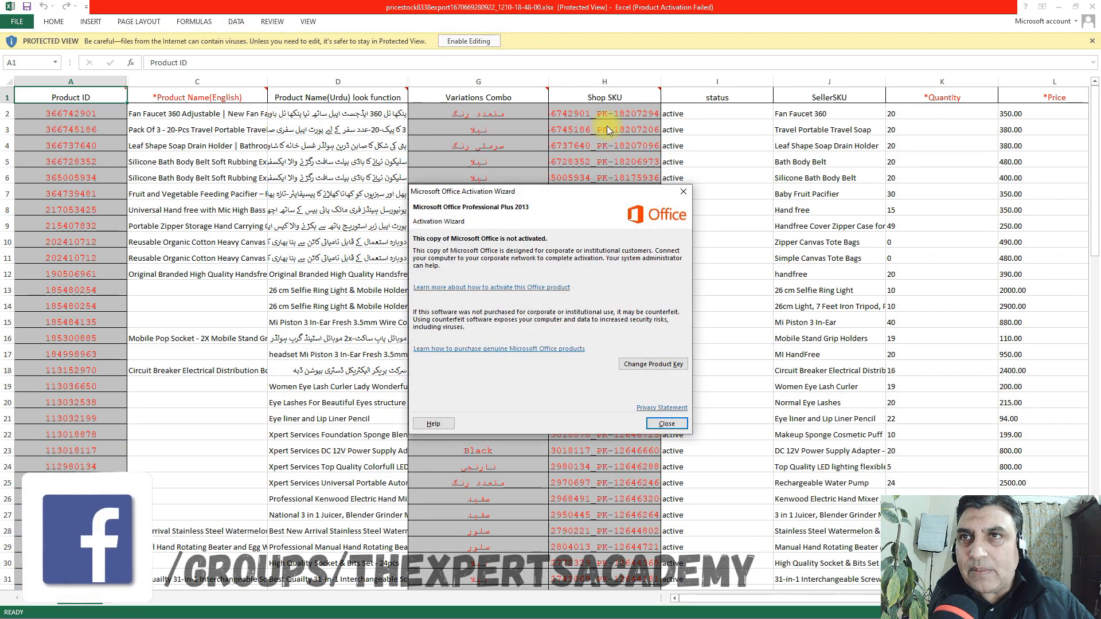
pyautogui.click(667, 423)
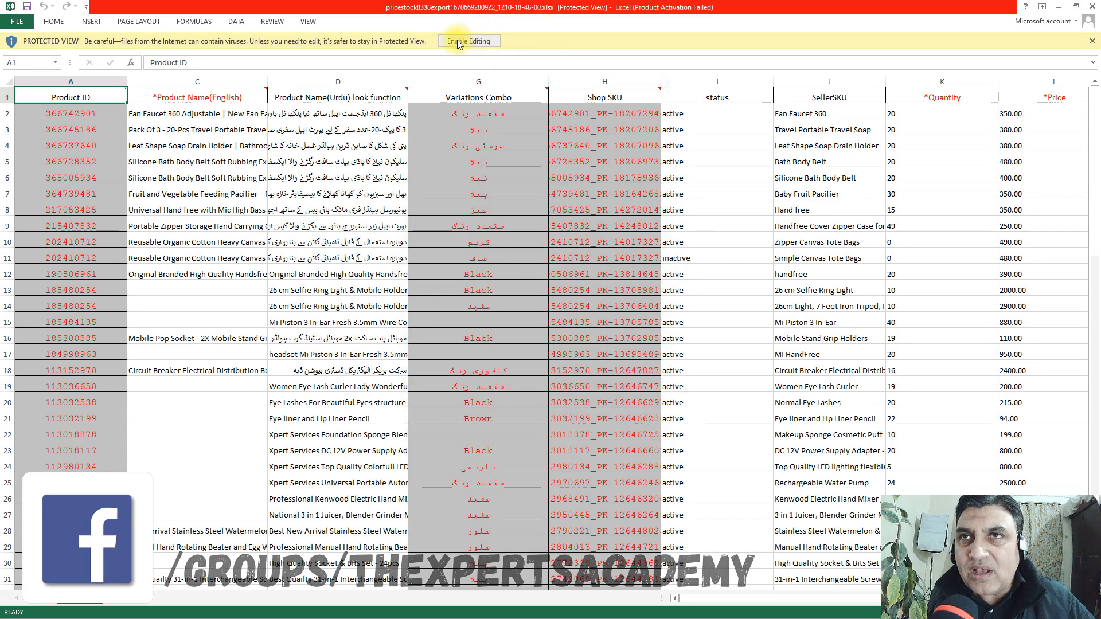
pyautogui.click(459, 42)
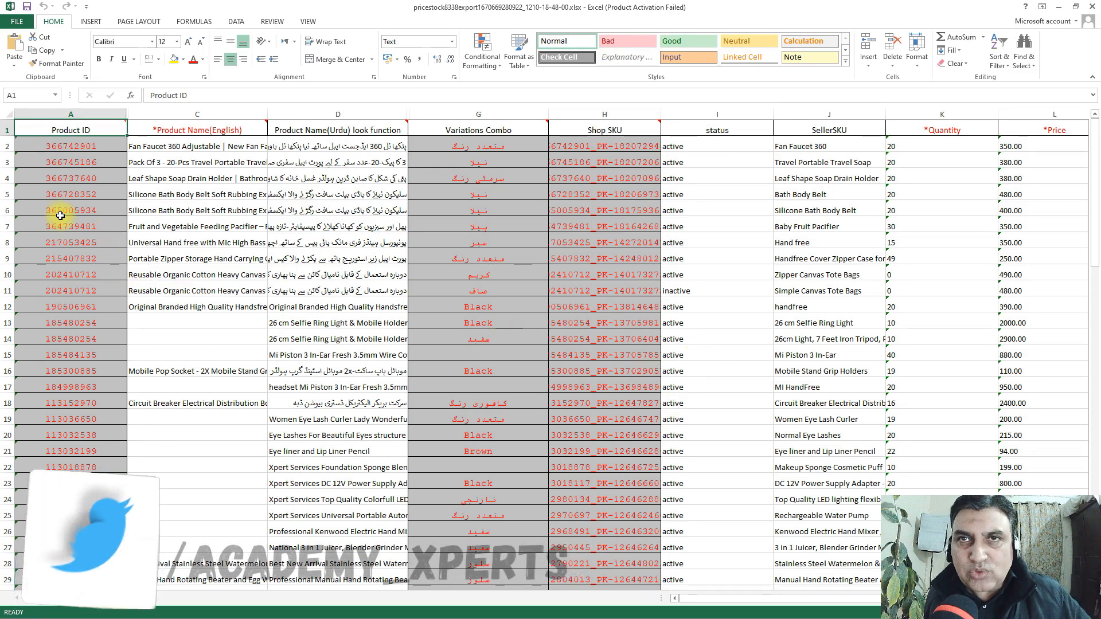
# Step: Review the exported sheet's columns from the English product name across to the price, special price and special price dates
pyautogui.click(202, 253)
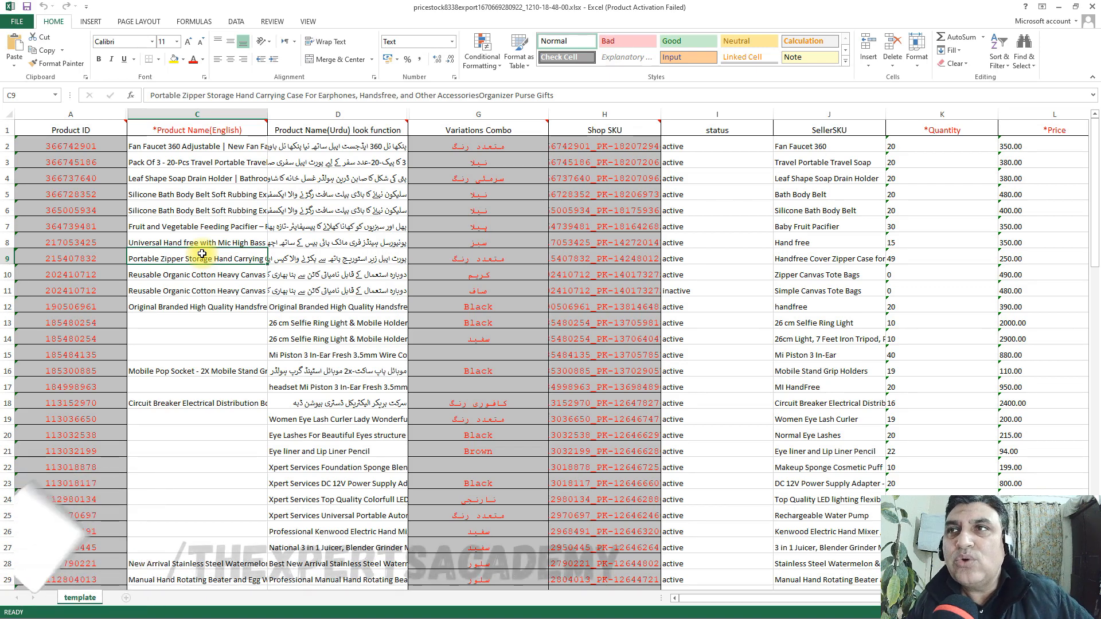
pyautogui.press('Right')
pyautogui.press('Right')
pyautogui.press('Right')
pyautogui.press('Right')
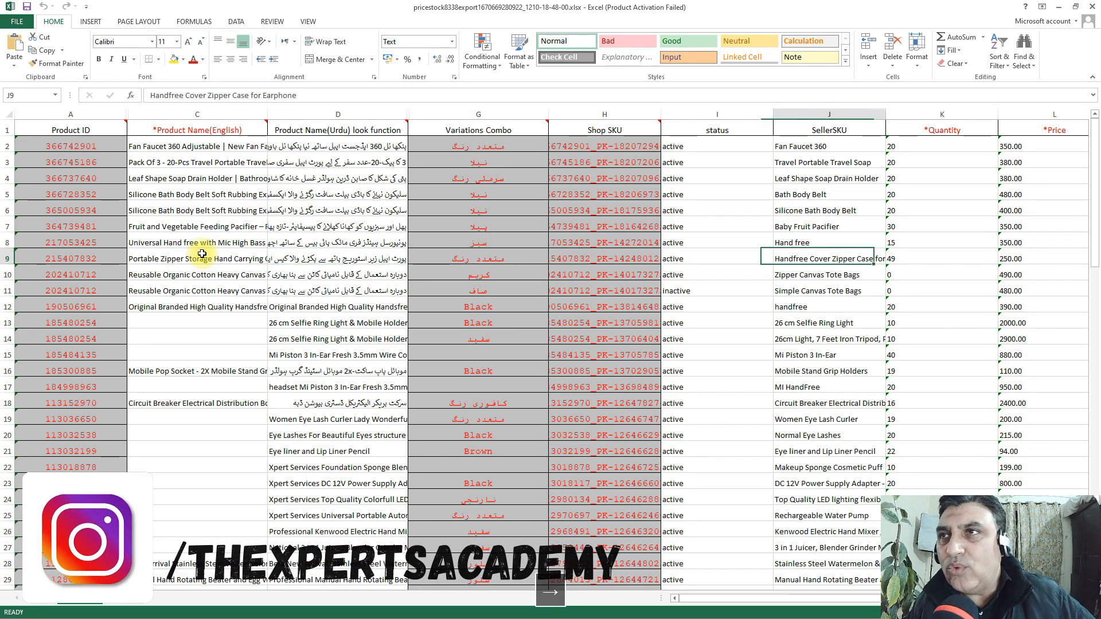
pyautogui.press('Right')
pyautogui.press('Right')
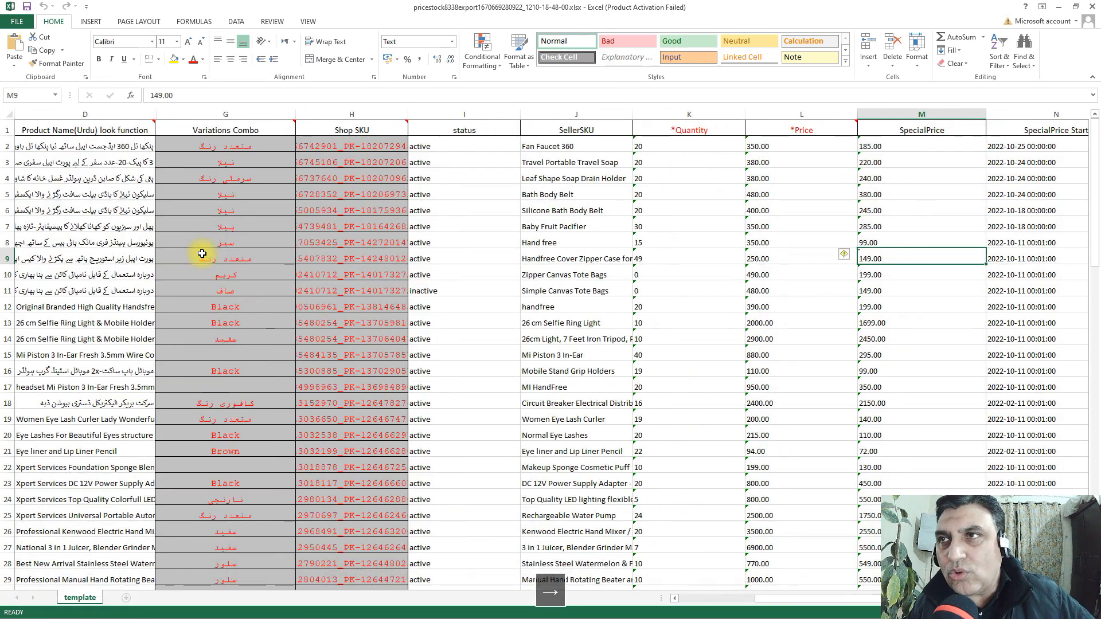
pyautogui.press('Right')
pyautogui.press('Right')
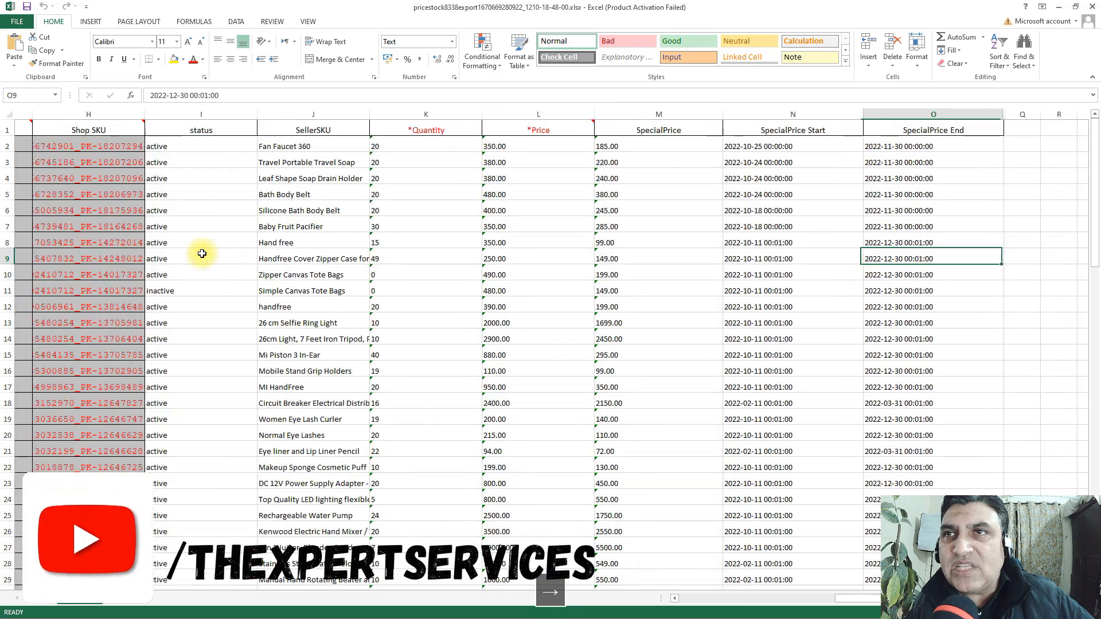
pyautogui.press('Left')
pyautogui.press('Left')
pyautogui.press('Up')
pyautogui.press('Left')
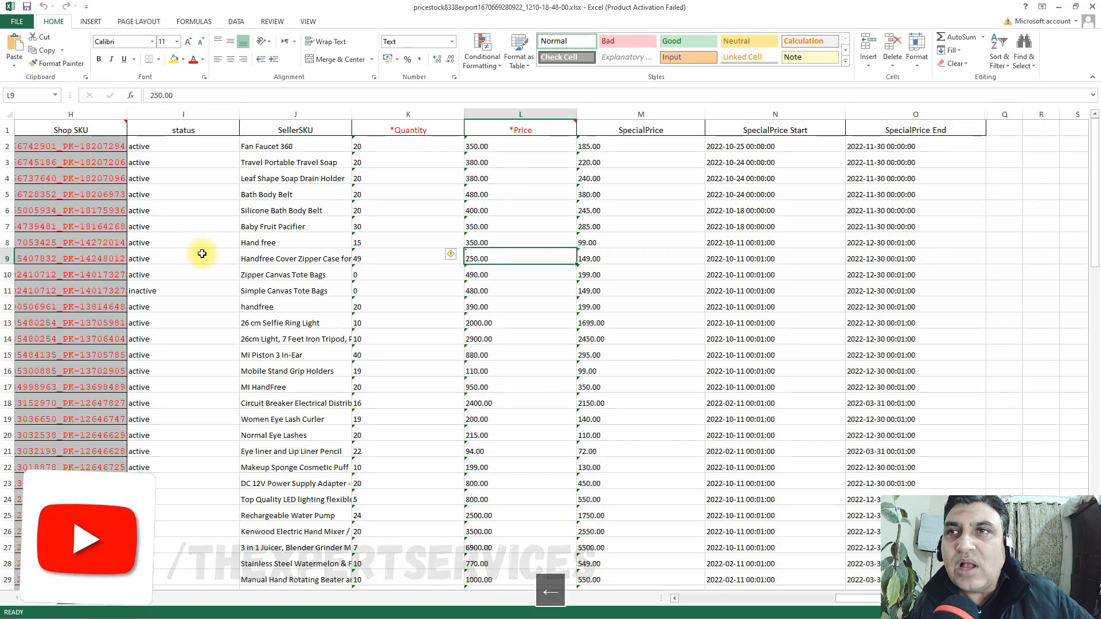
pyautogui.press('Up')
pyautogui.press('Up')
pyautogui.press('Up')
pyautogui.press('Up')
pyautogui.press('Up')
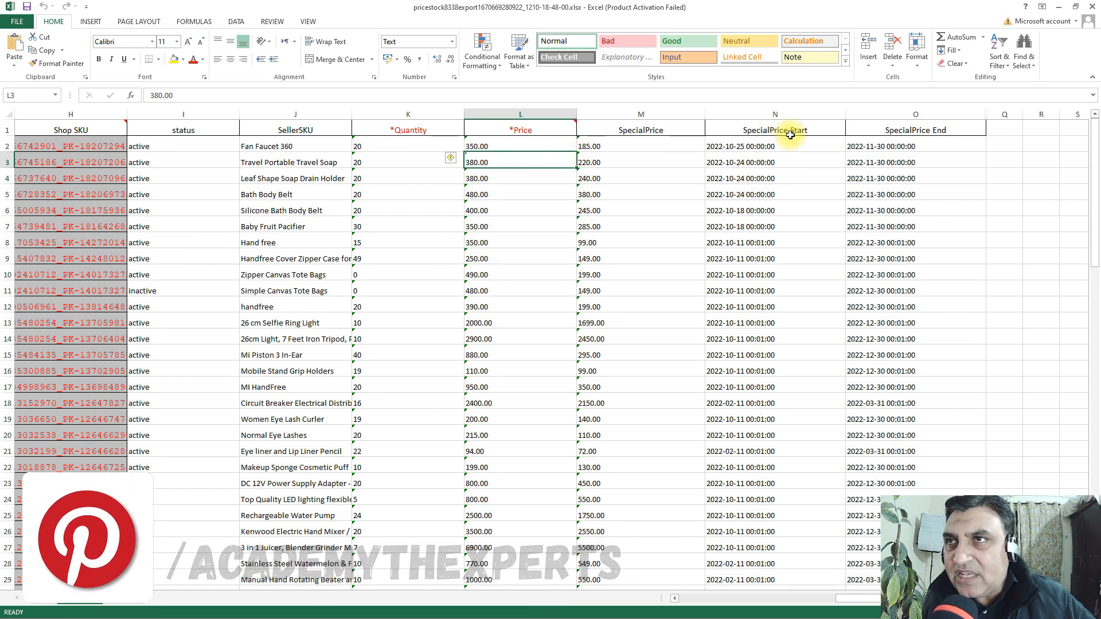
# Step: Examine the SpecialPrice Start and SpecialPrice End columns, including the dates of the Fan Faucet 360 row
pyautogui.click(801, 134)
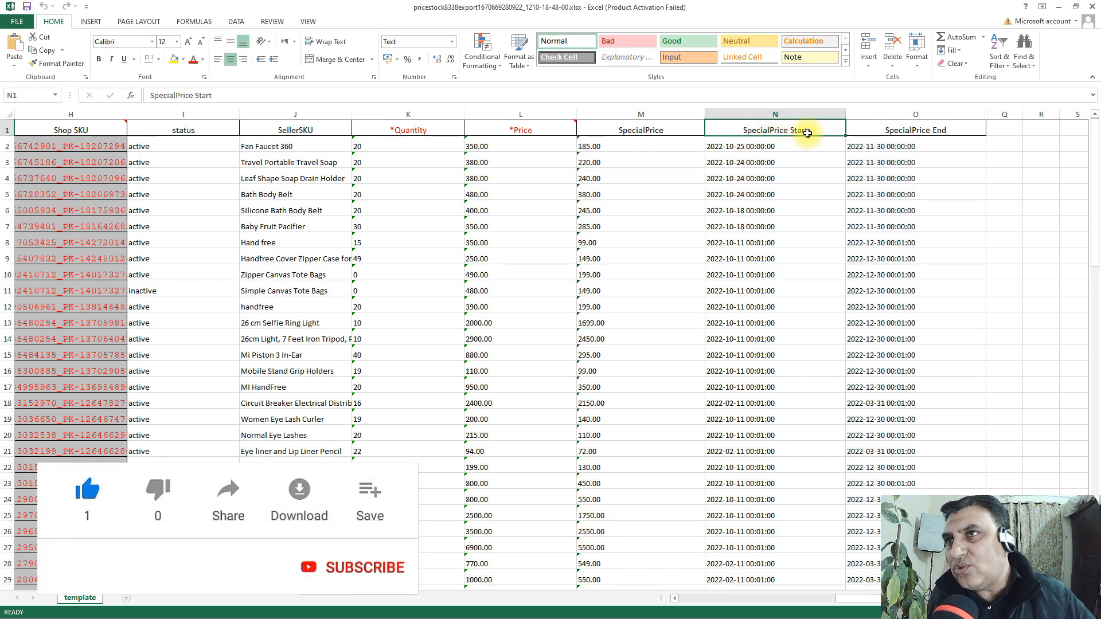
pyautogui.click(943, 132)
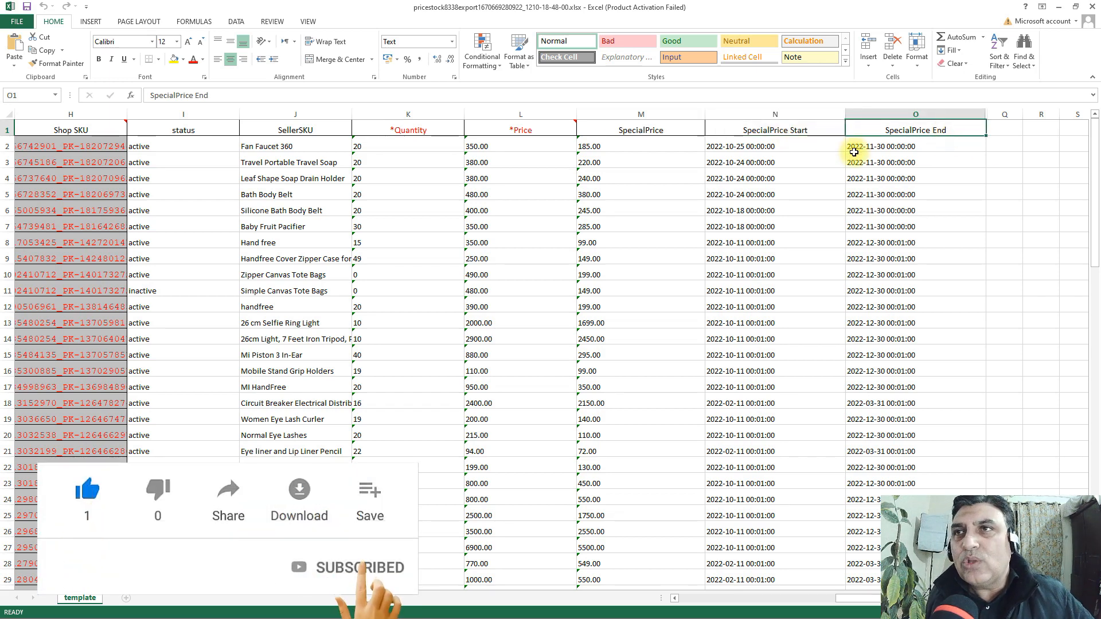
pyautogui.click(741, 146)
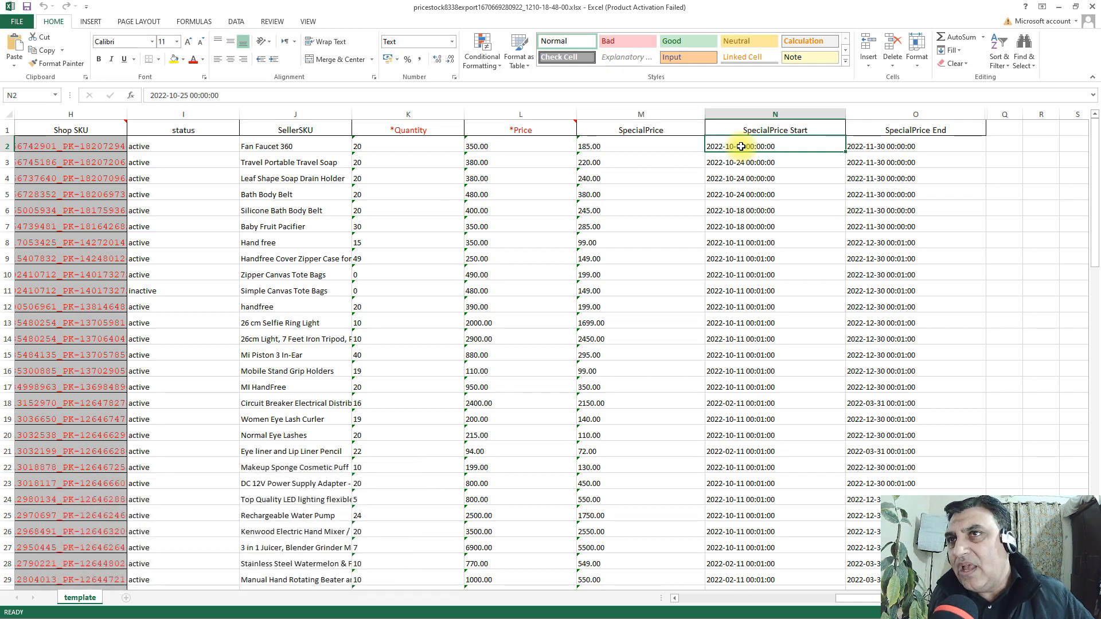
pyautogui.click(898, 147)
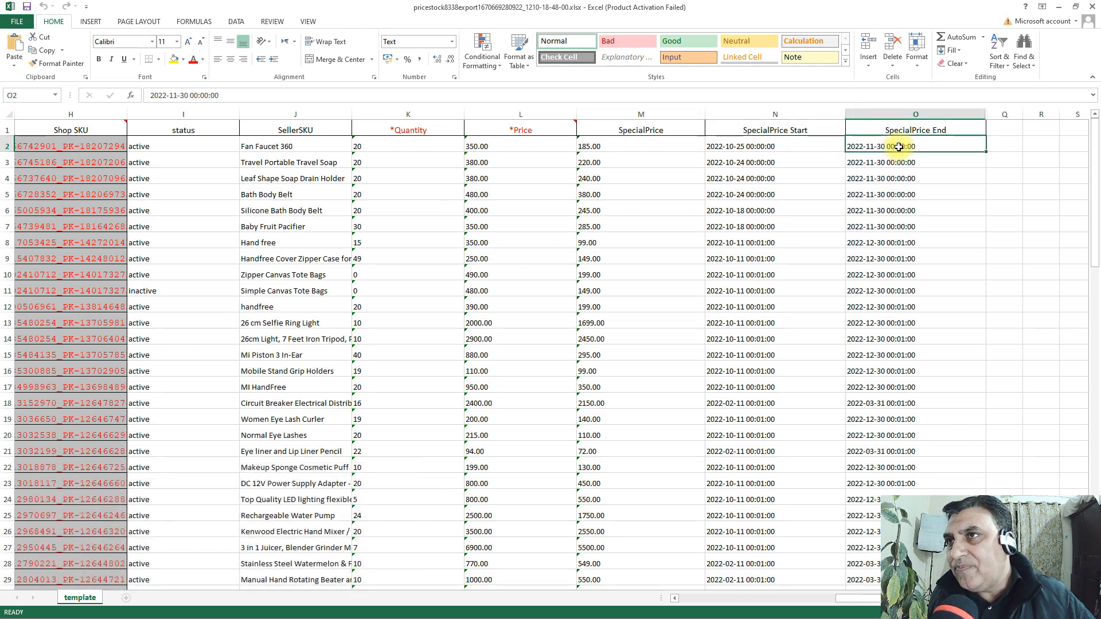
pyautogui.click(746, 146)
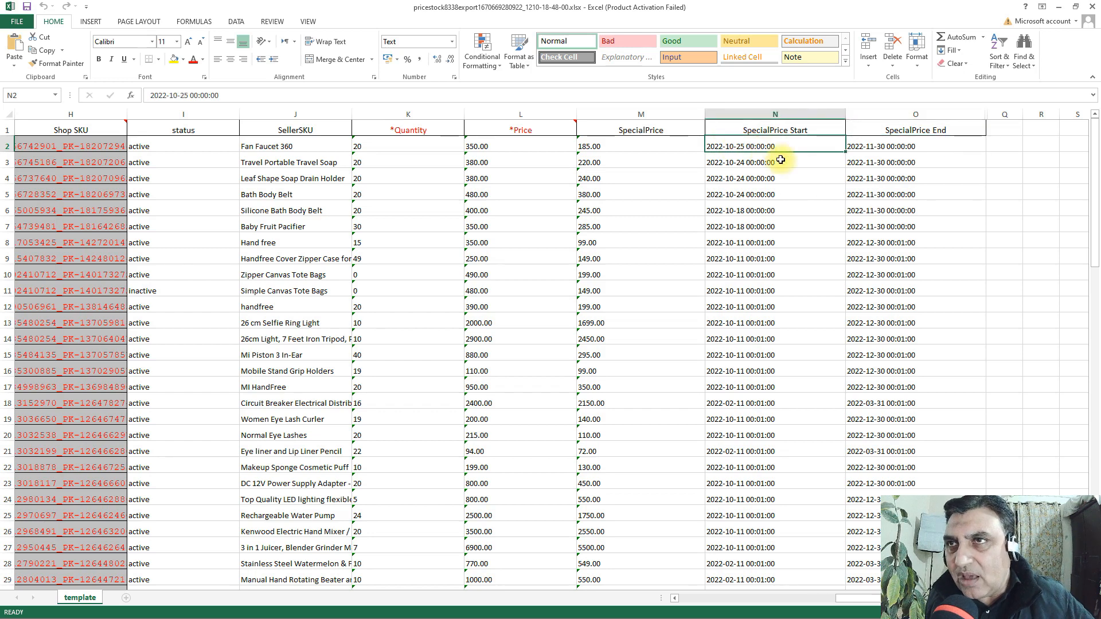
pyautogui.doubleClick(742, 145)
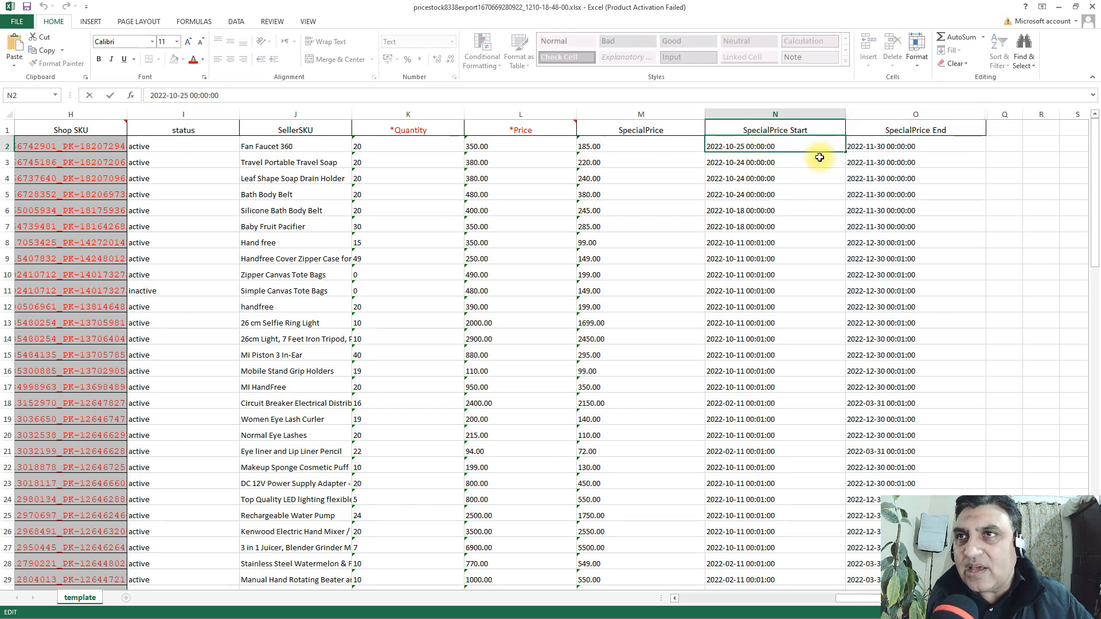
pyautogui.press('BackSpace')
pyautogui.press('BackSpace')
pyautogui.press('BackSpace')
pyautogui.press('BackSpace')
pyautogui.press('BackSpace')
pyautogui.write('12-10')
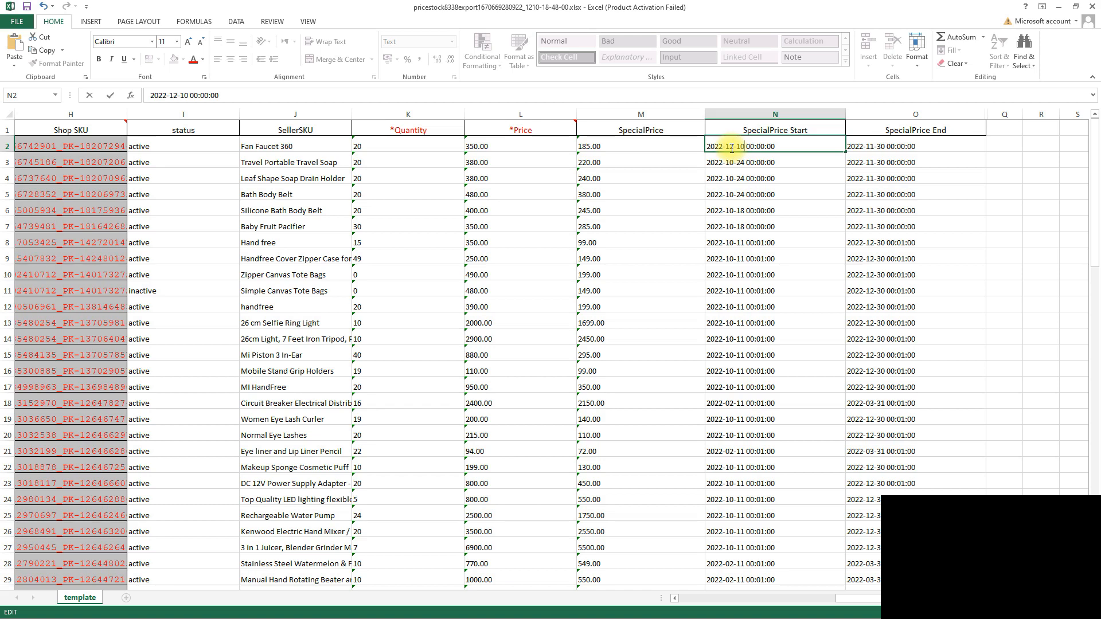
pyautogui.click(872, 147)
pyautogui.doubleClick(875, 151)
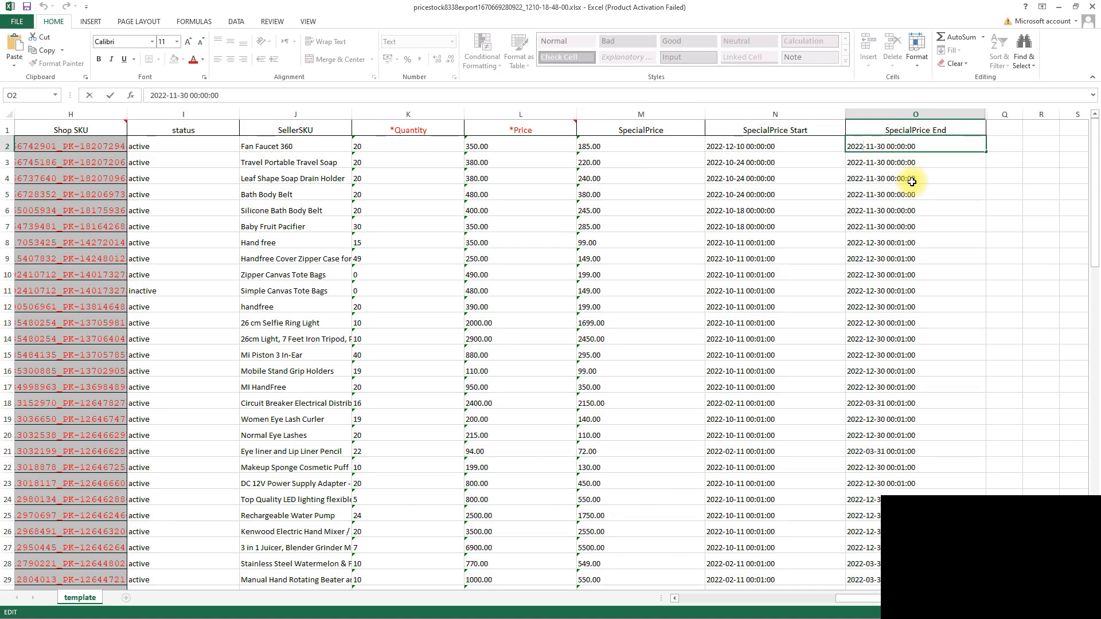
pyautogui.press('Left')
pyautogui.press('Delete')
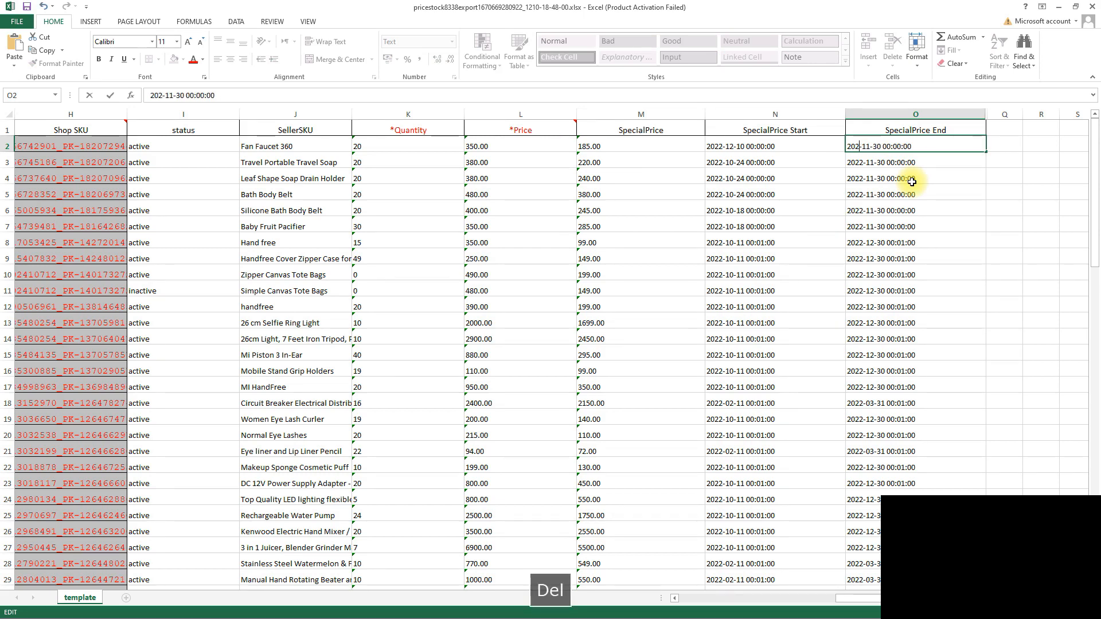
pyautogui.write('3')
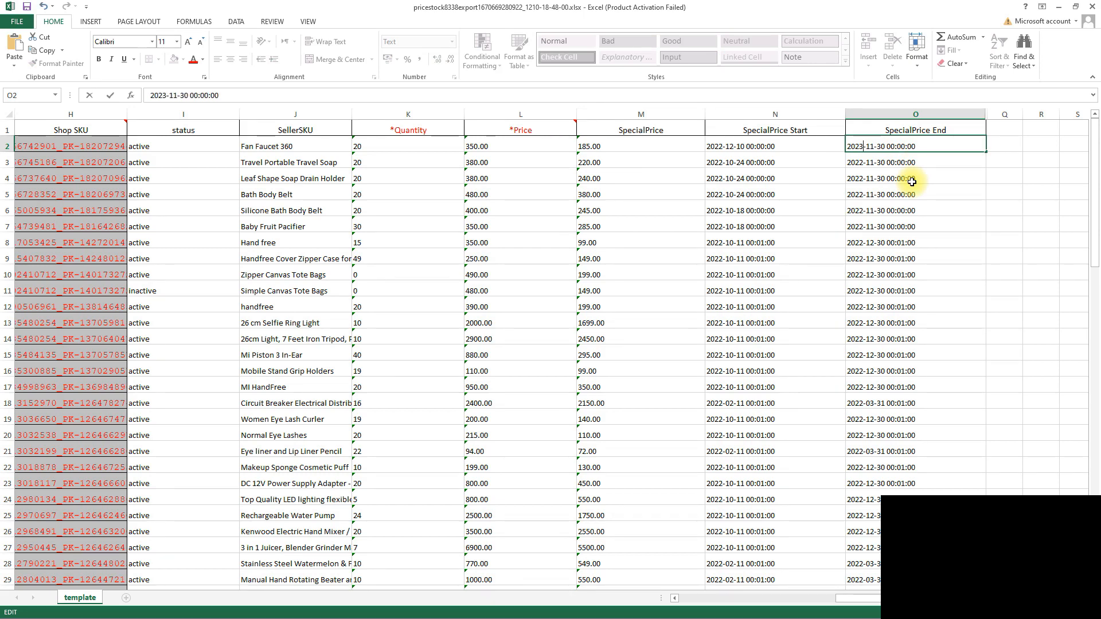
pyautogui.press('Right')
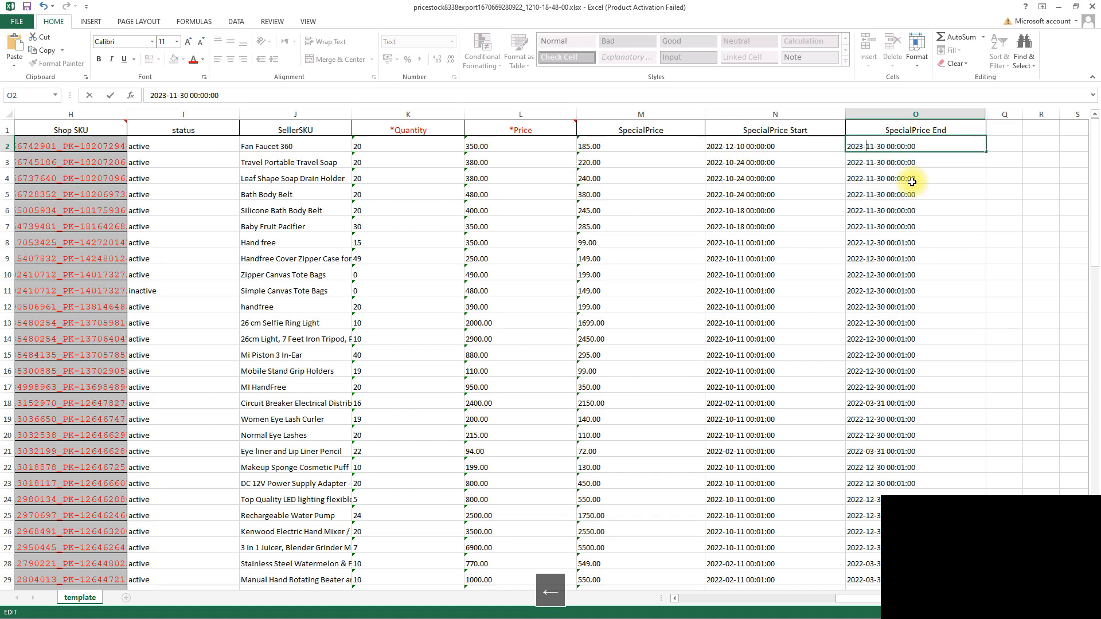
pyautogui.press('Delete')
pyautogui.write('0')
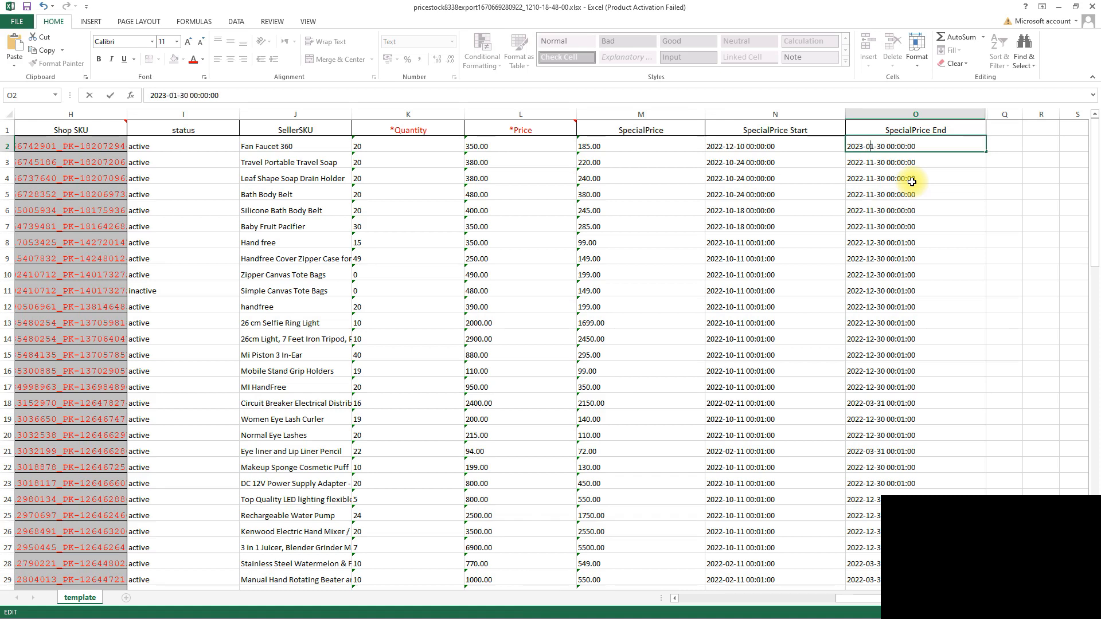
pyautogui.press('Return')
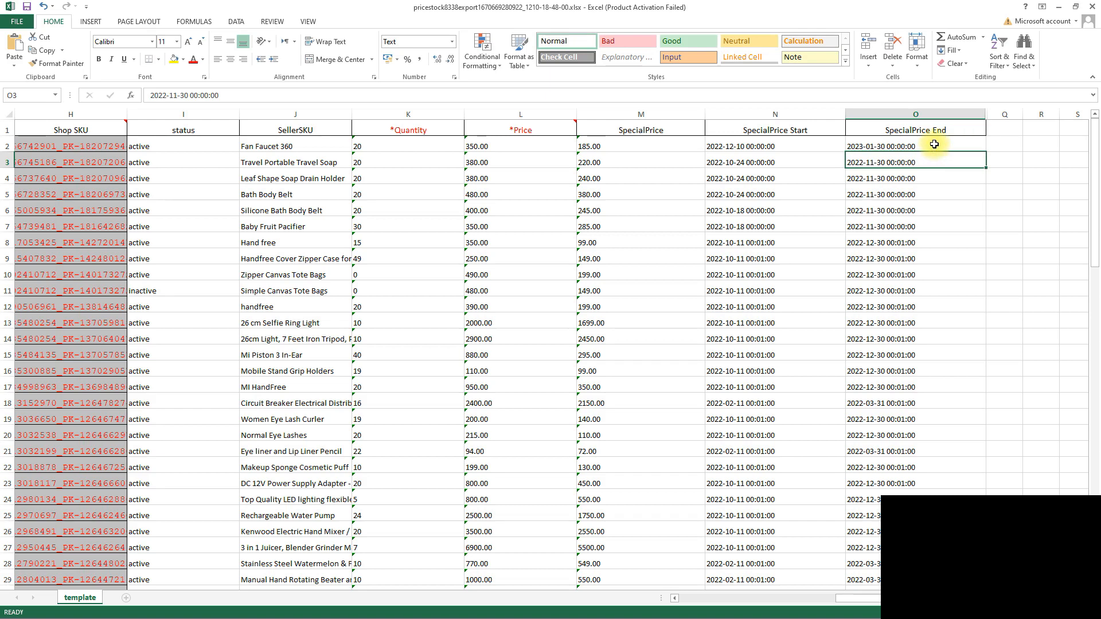
pyautogui.click(934, 144)
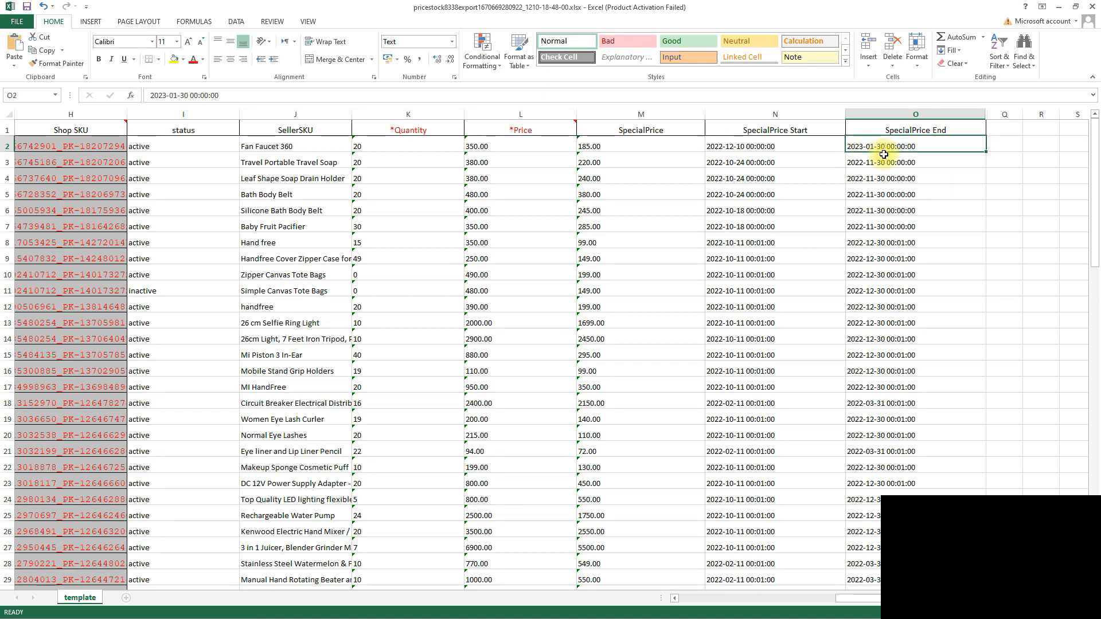
# Step: Fill the Fan Faucet 360 row's SpecialPrice Start and SpecialPrice End dates down through the last product row, and check the filled columns
pyautogui.scroll(-8, 792, 202)
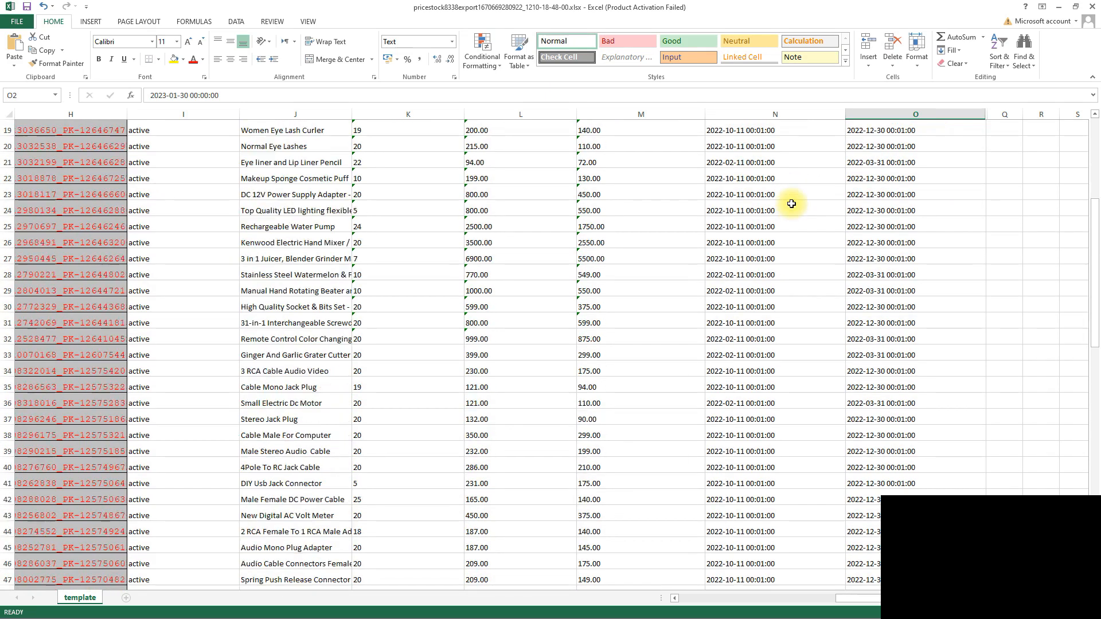
pyautogui.scroll(-5, 791, 204)
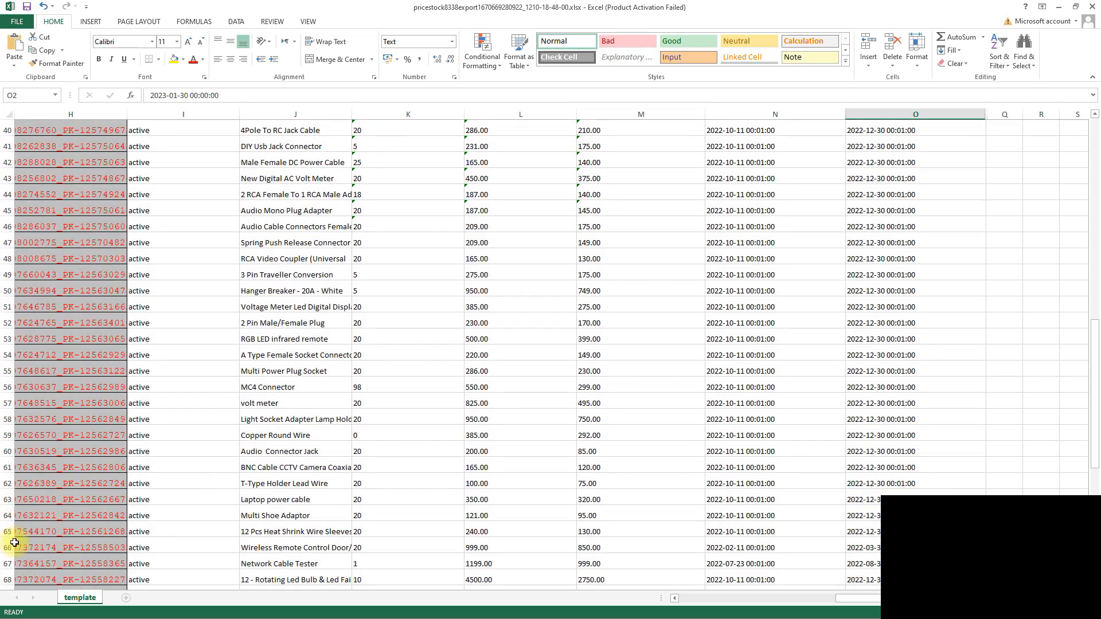
pyautogui.scroll(-4, 10, 541)
pyautogui.scroll(-4, 10, 542)
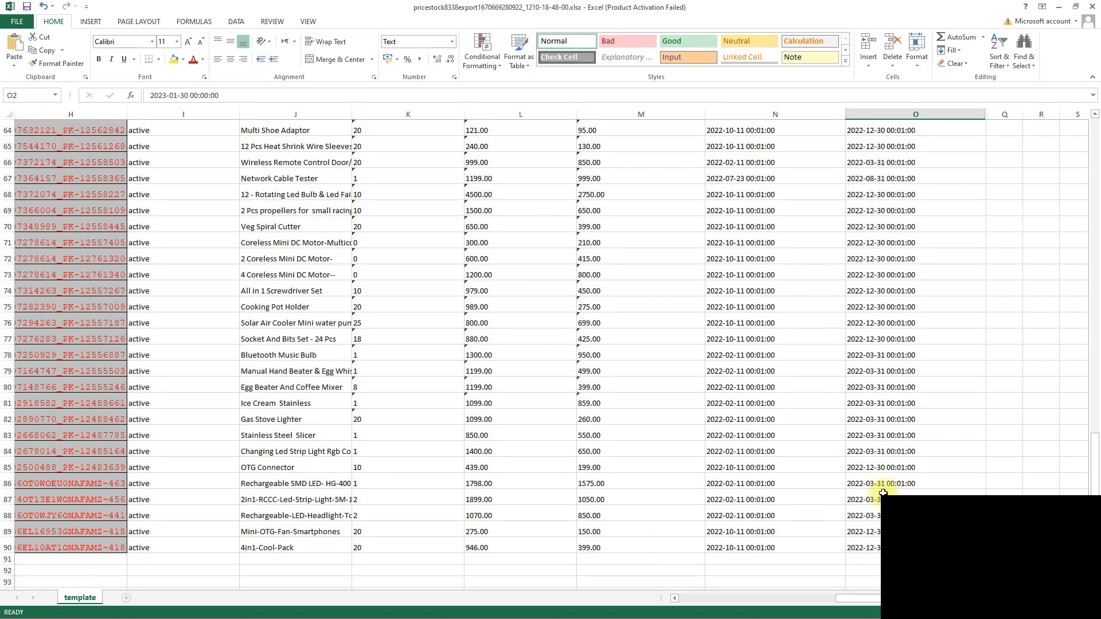
pyautogui.scroll(12, 1074, 322)
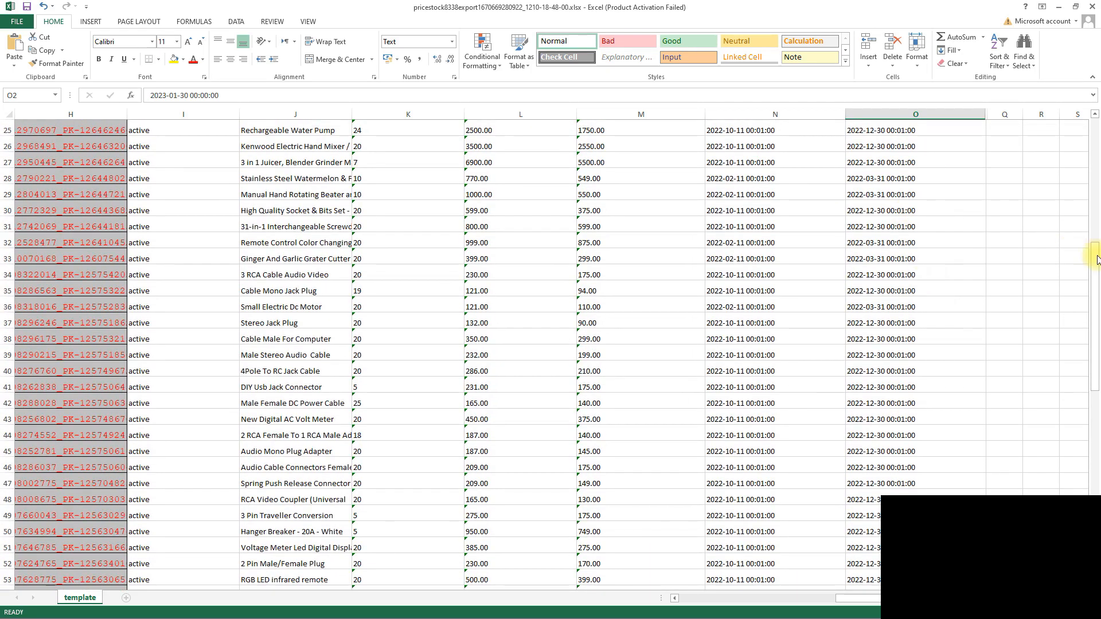
pyautogui.moveTo(1095, 270); pyautogui.dragTo(1094, 132)
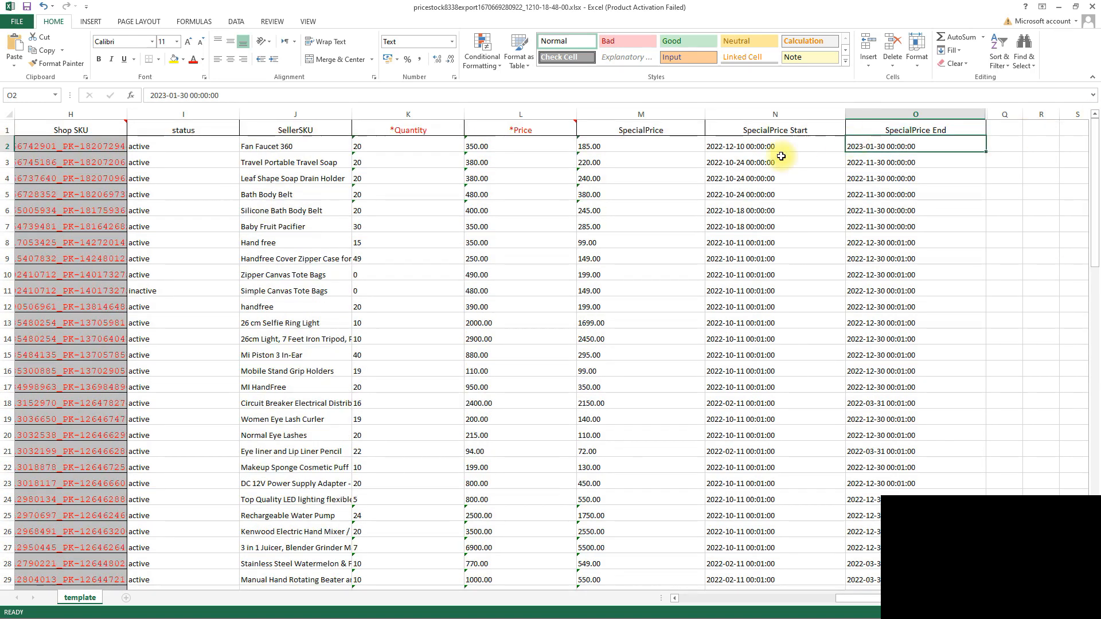
pyautogui.click(760, 146)
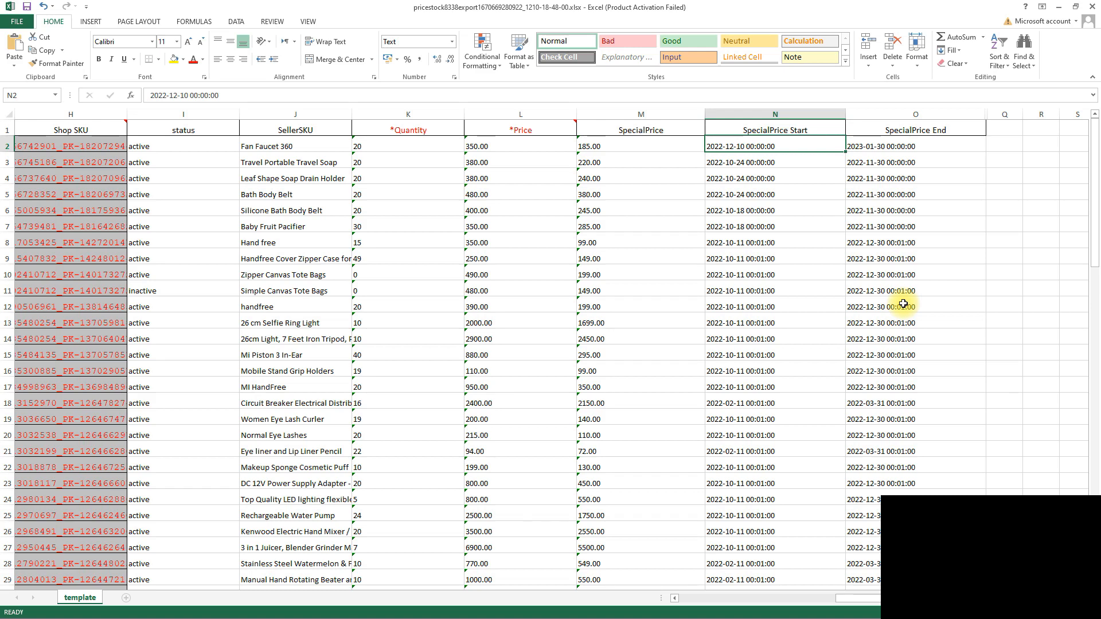
pyautogui.hotkey('shift', 'Right')
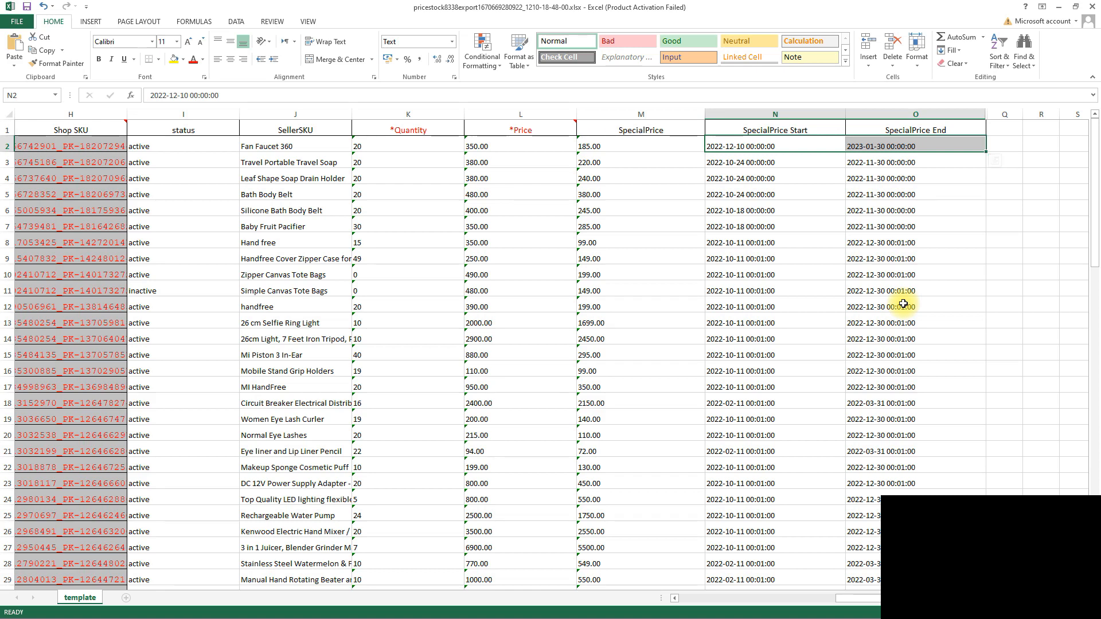
pyautogui.hotkey('ctrl', 'shift', 'Down')
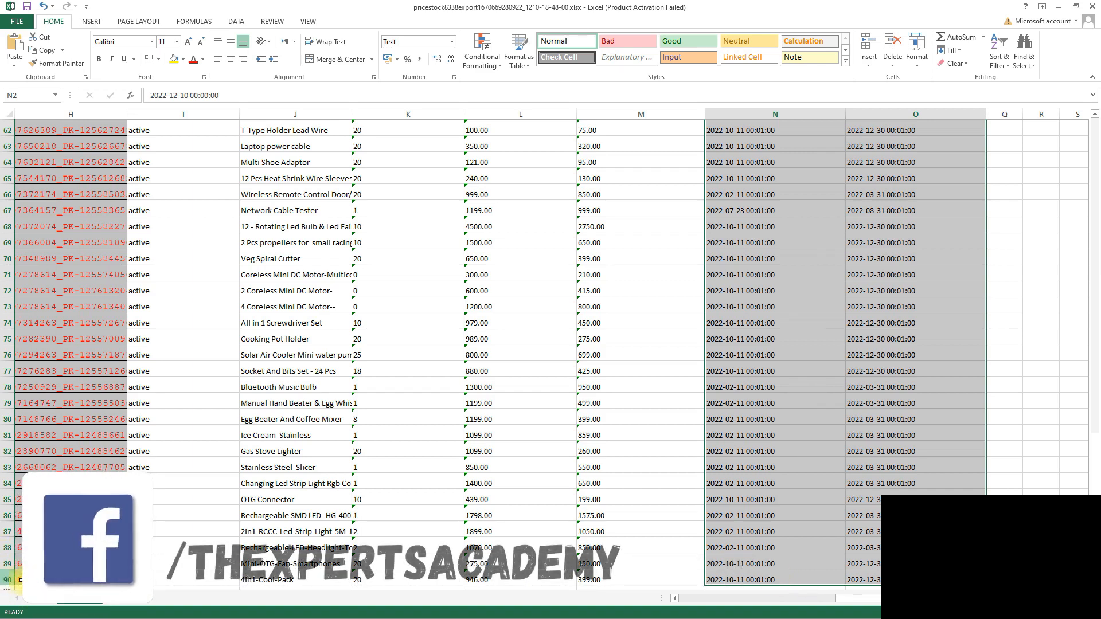
pyautogui.scroll(-4, 1002, 481)
pyautogui.scroll(7, 836, 459)
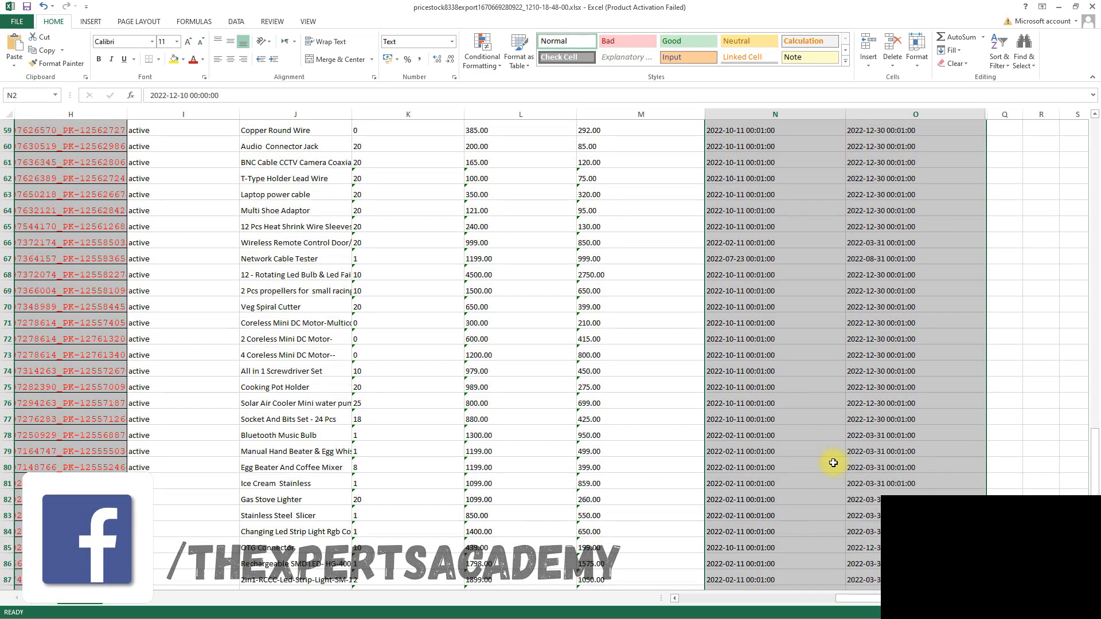
pyautogui.scroll(16, 832, 463)
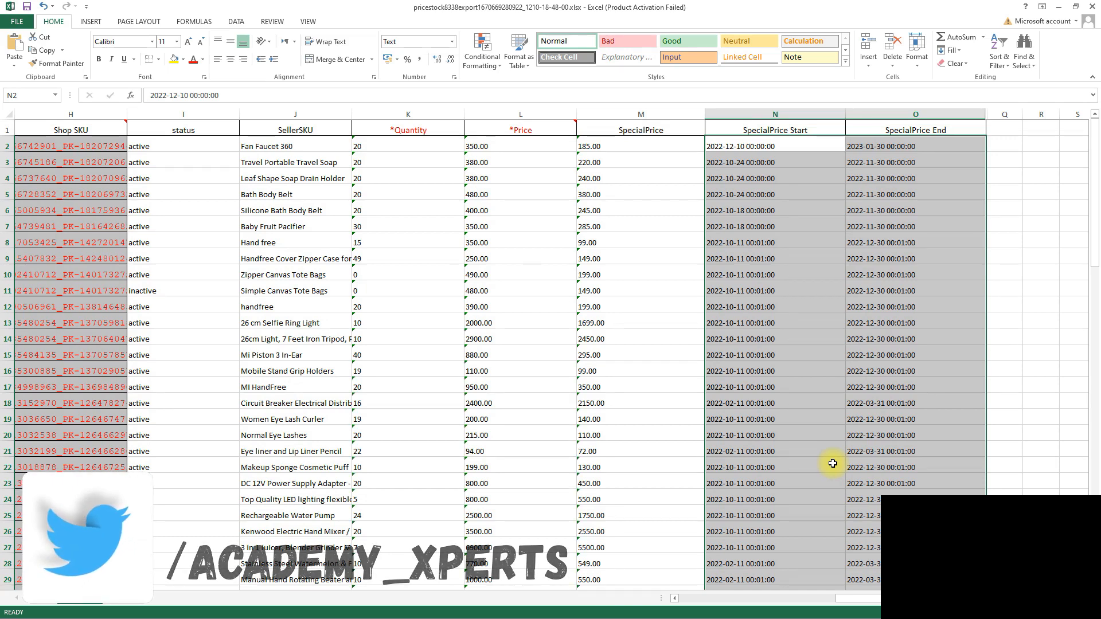
pyautogui.hotkey('ctrl', 'd')
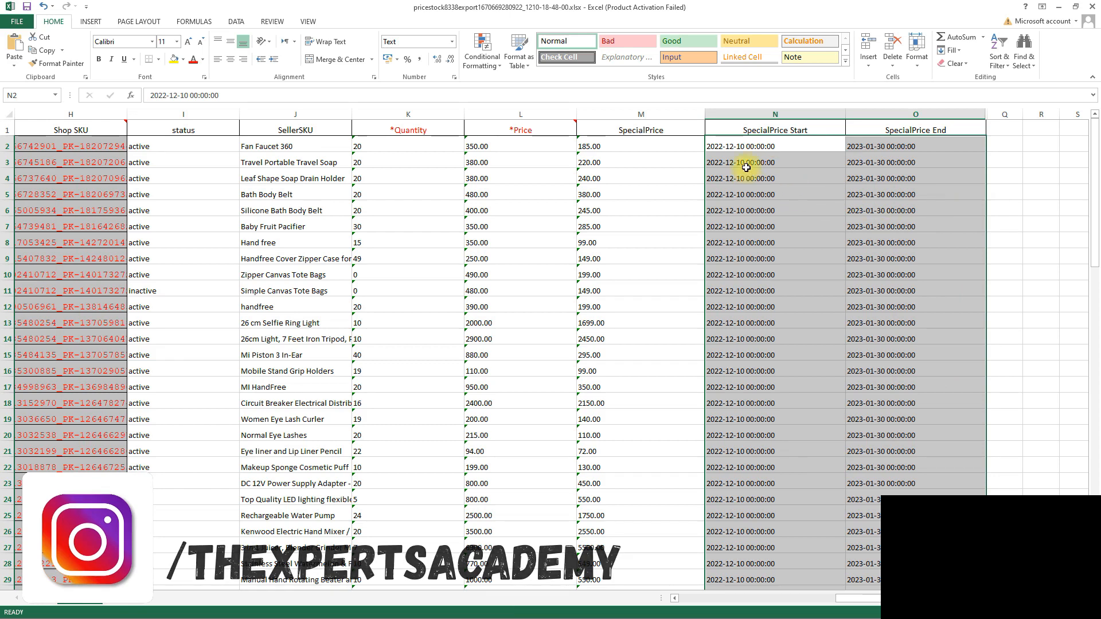
pyautogui.scroll(-5, 743, 573)
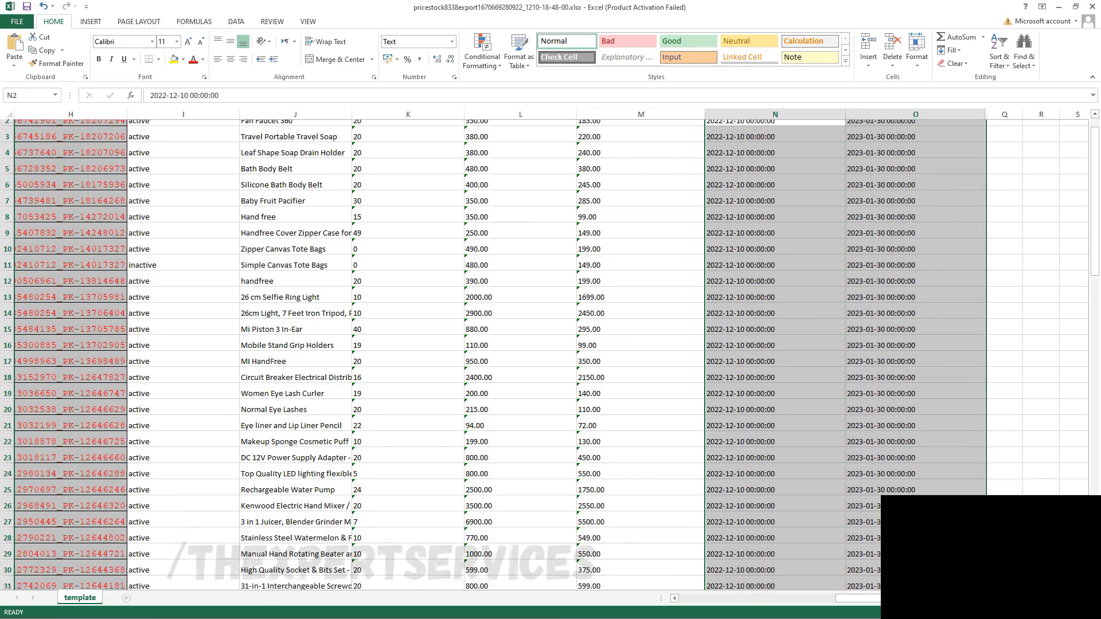
pyautogui.scroll(-20, 874, 550)
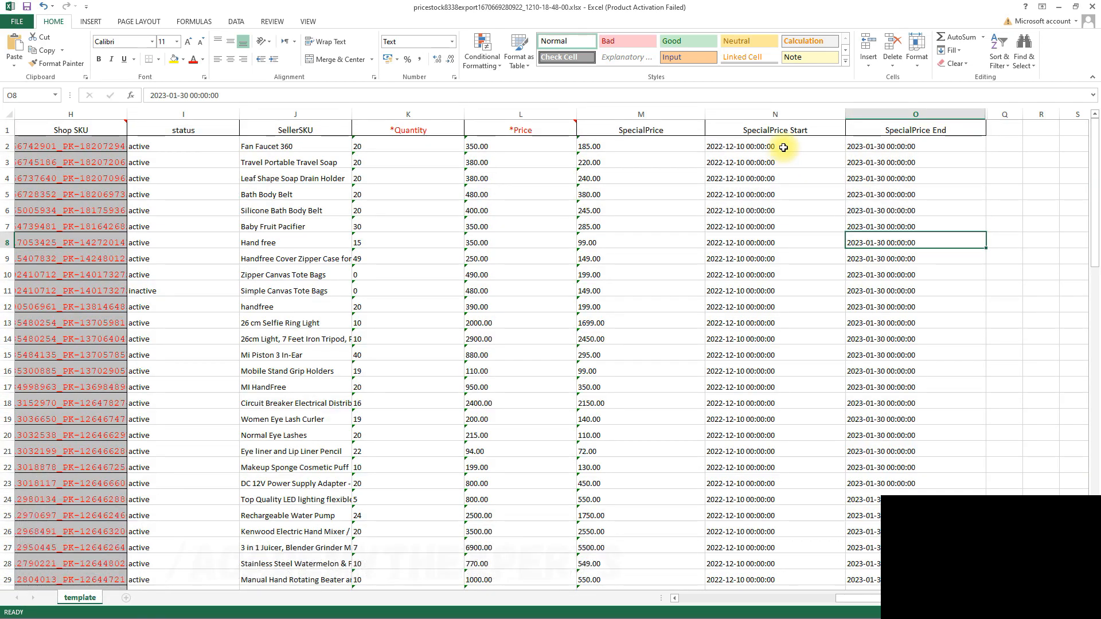
pyautogui.moveTo(783, 147); pyautogui.dragTo(909, 146)
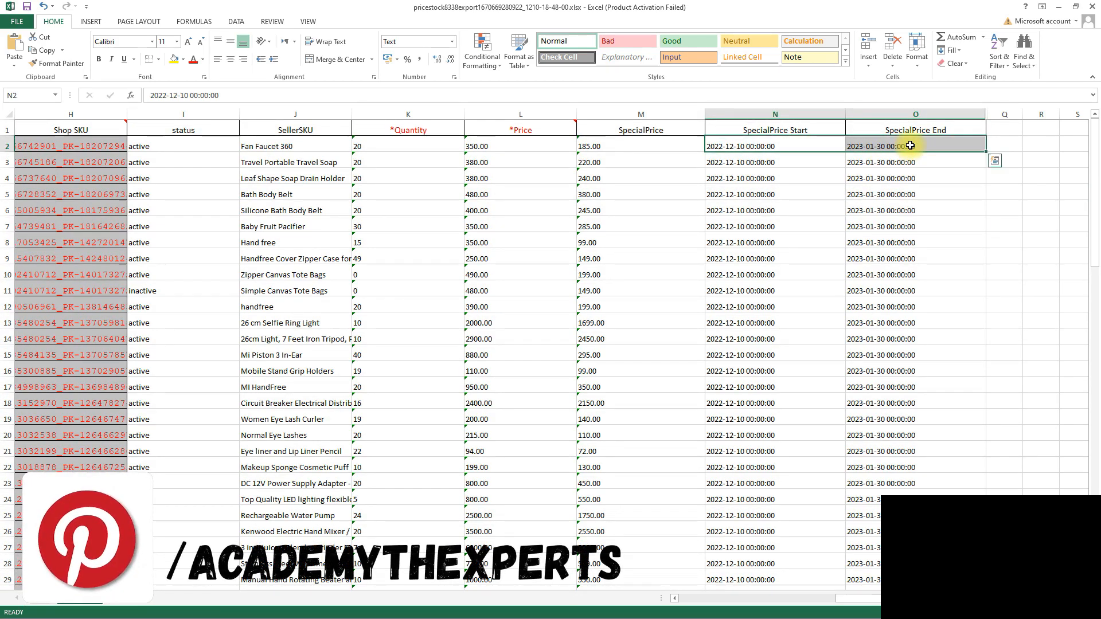
# Step: Set the SpecialPrice of Fan Faucet 360 to 165 and of Travel Portable Travel Soap to 175
pyautogui.click(636, 149)
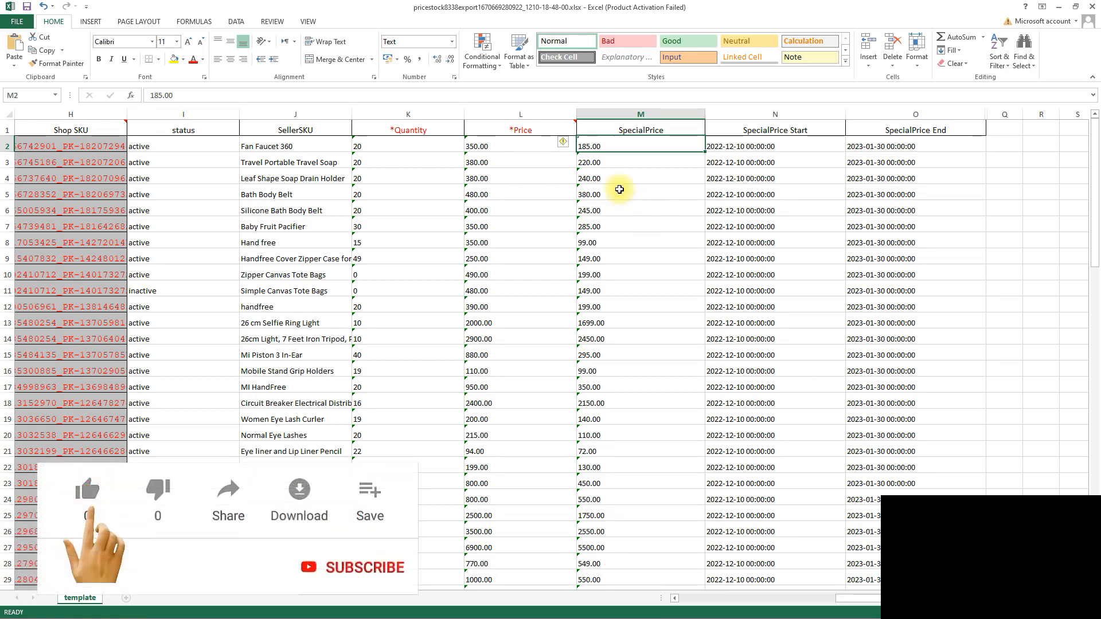
pyautogui.write('165')
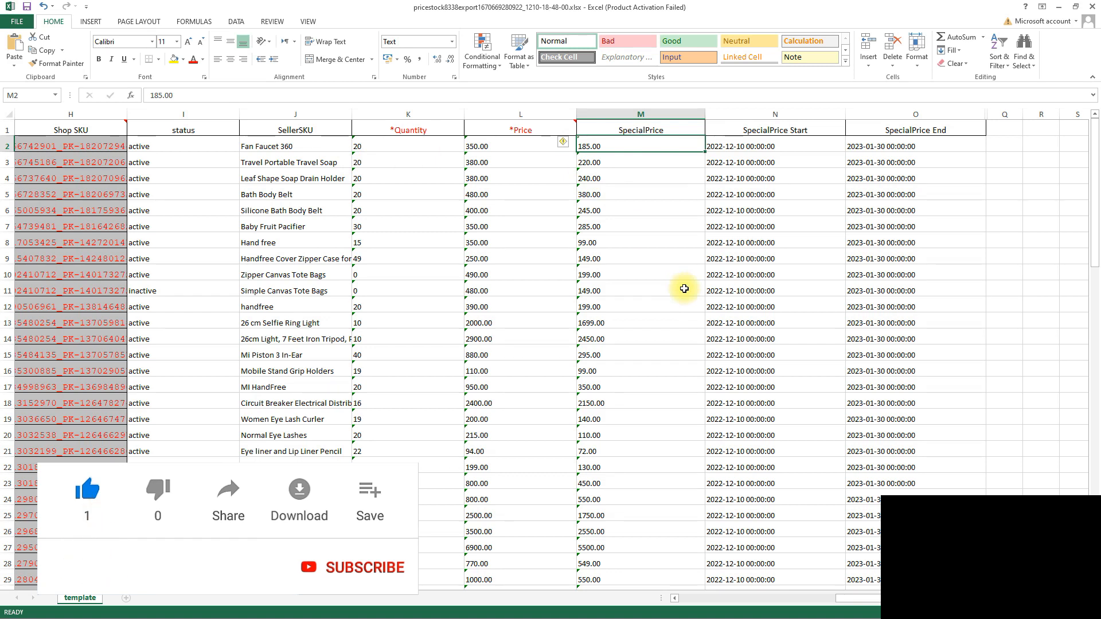
pyautogui.press('Return')
pyautogui.write('175')
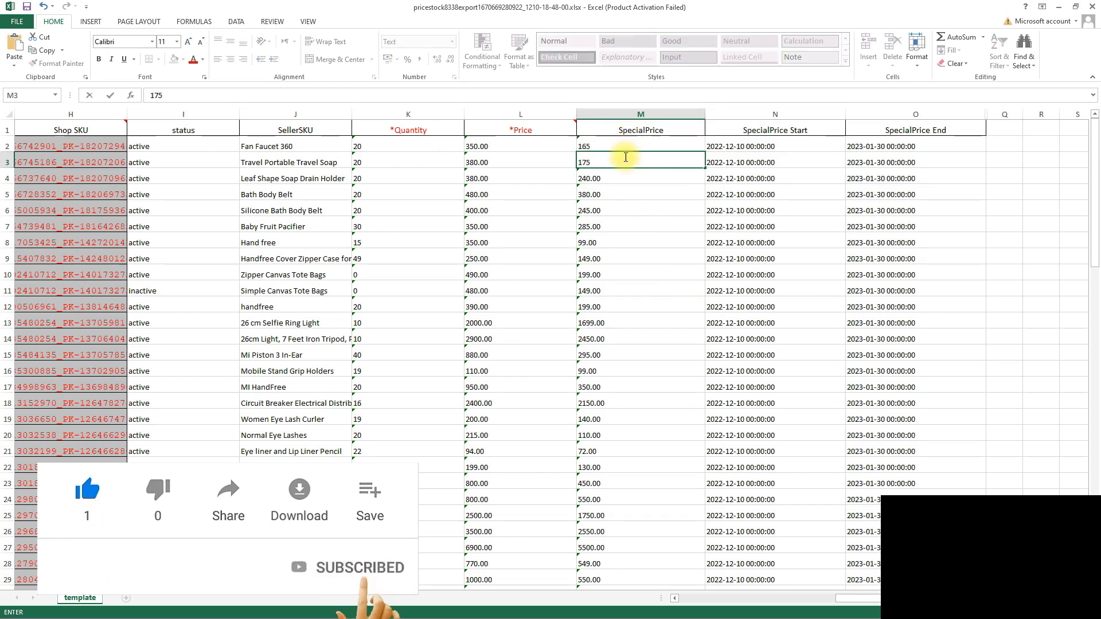
pyautogui.click(632, 189)
# Step: Set the quantity of both Fan Faucet 360 and Travel Portable Travel Soap to 30
pyautogui.click(418, 165)
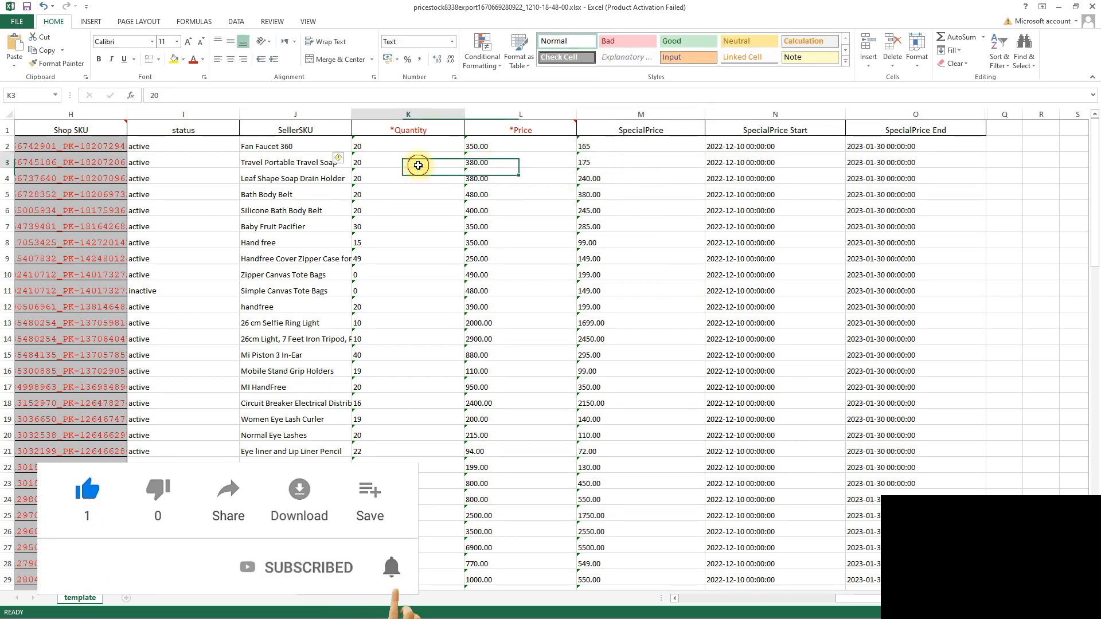
pyautogui.click(410, 151)
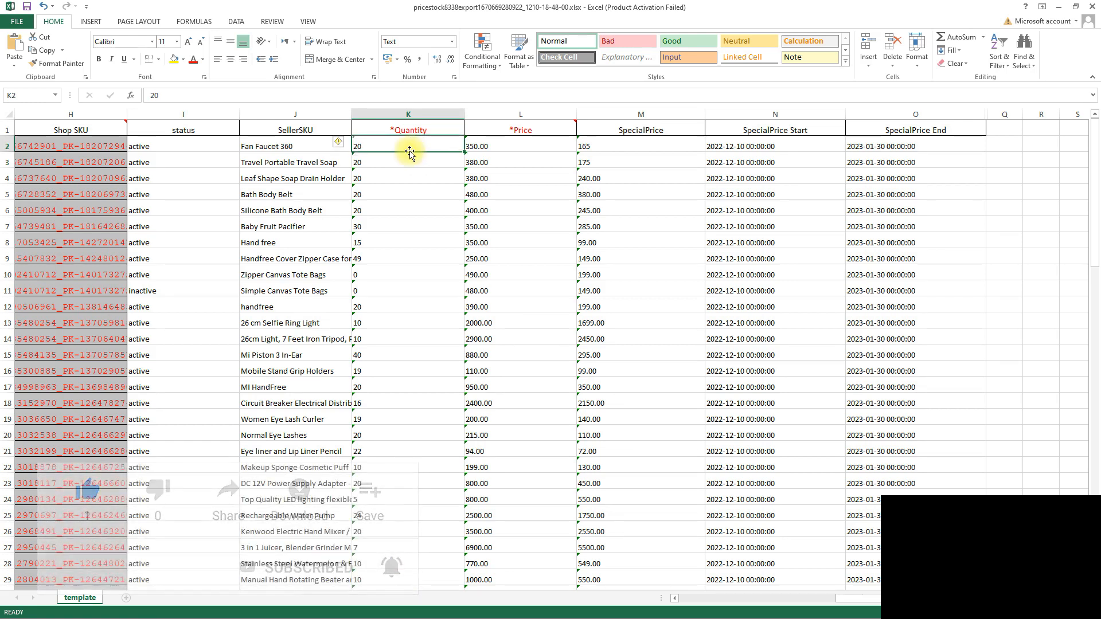
pyautogui.write('30')
pyautogui.click(406, 161)
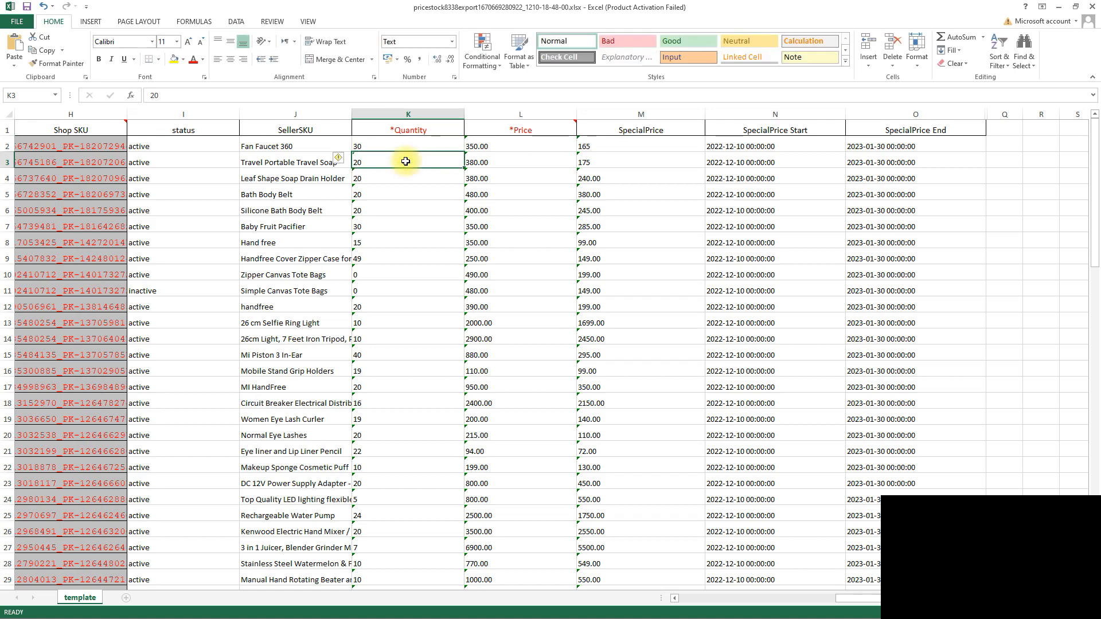
pyautogui.write('30')
pyautogui.click(512, 227)
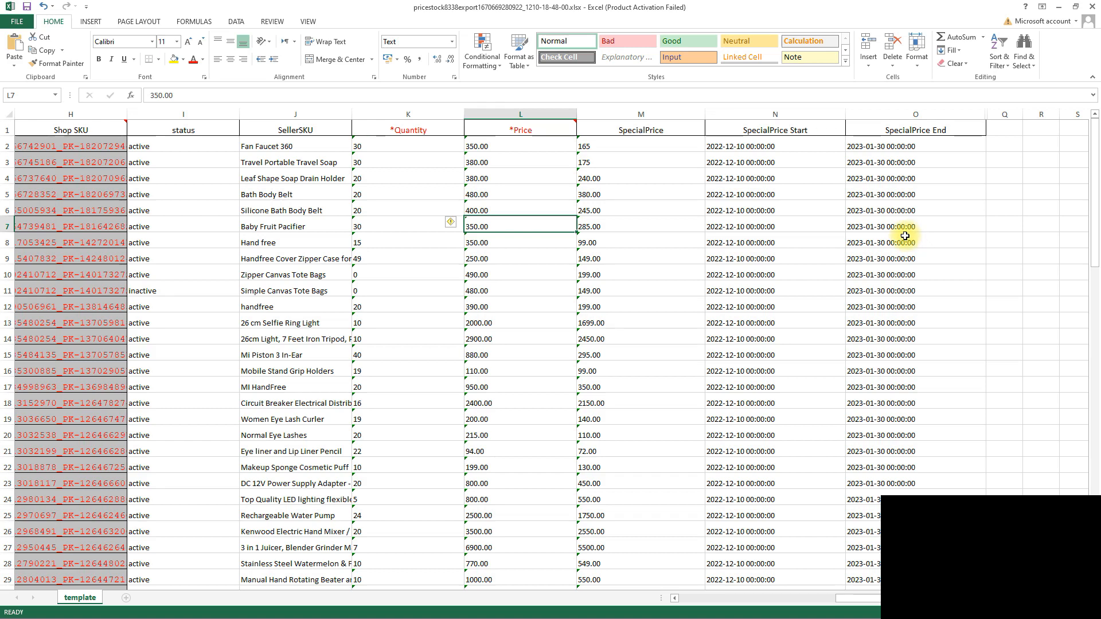
# Step: Save the edited Price and Stock workbook and close it
pyautogui.hotkey('ctrl', 's')
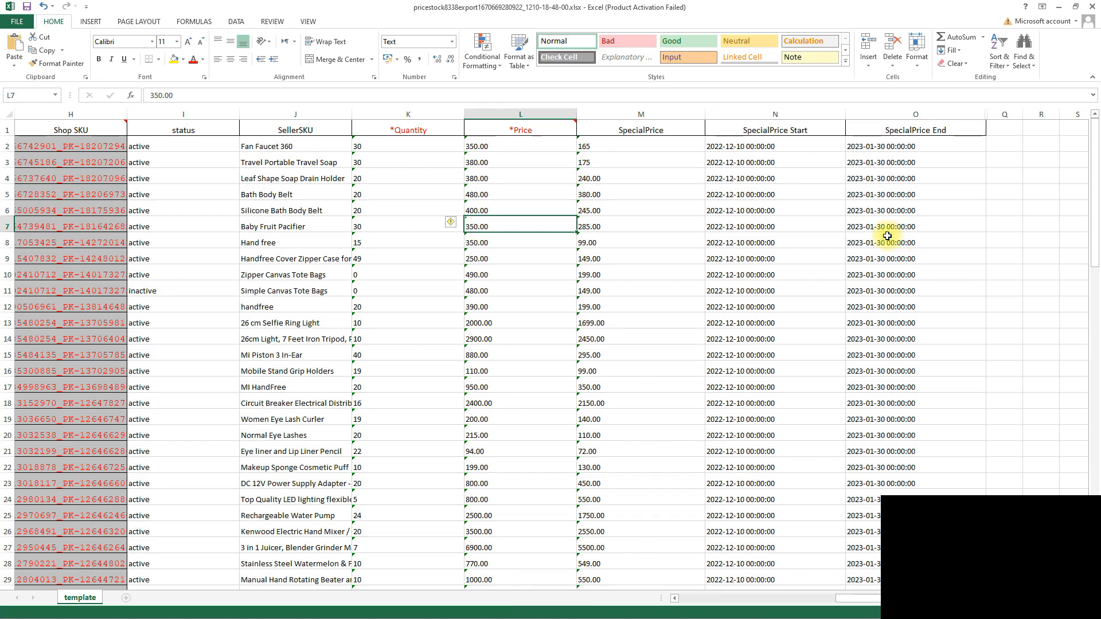
pyautogui.click(1096, 8)
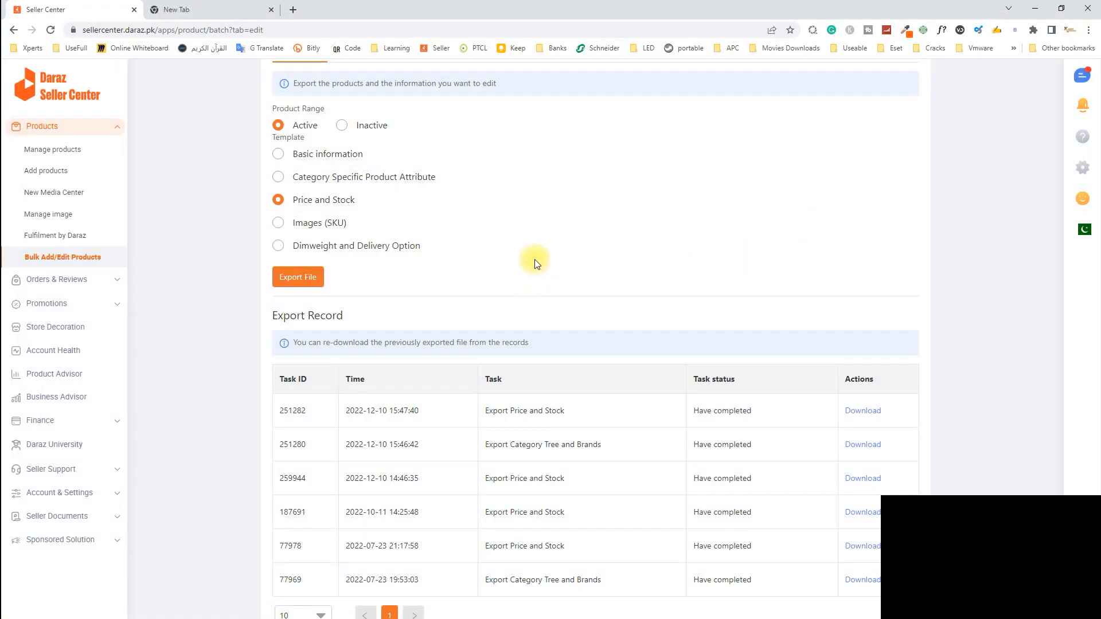
pyautogui.scroll(3, 562, 270)
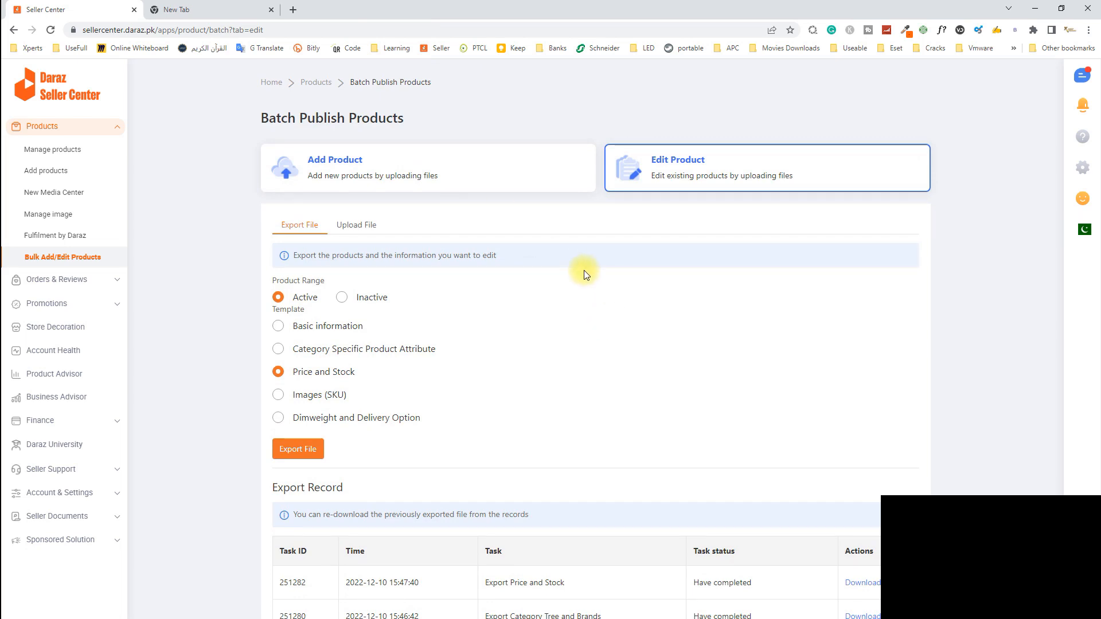
pyautogui.click(360, 231)
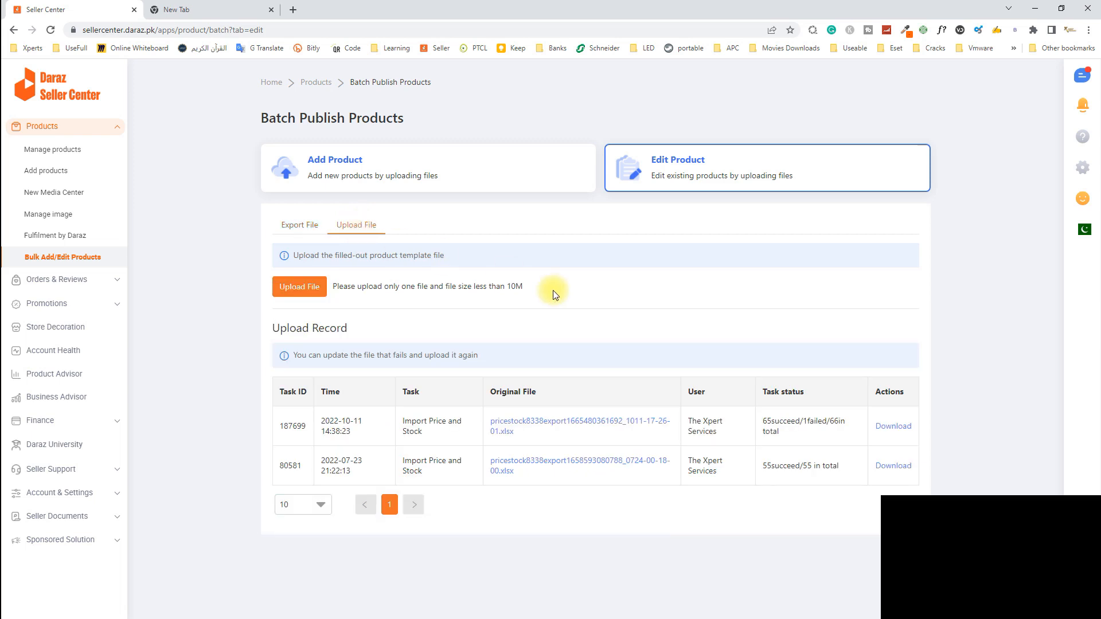
pyautogui.click(319, 296)
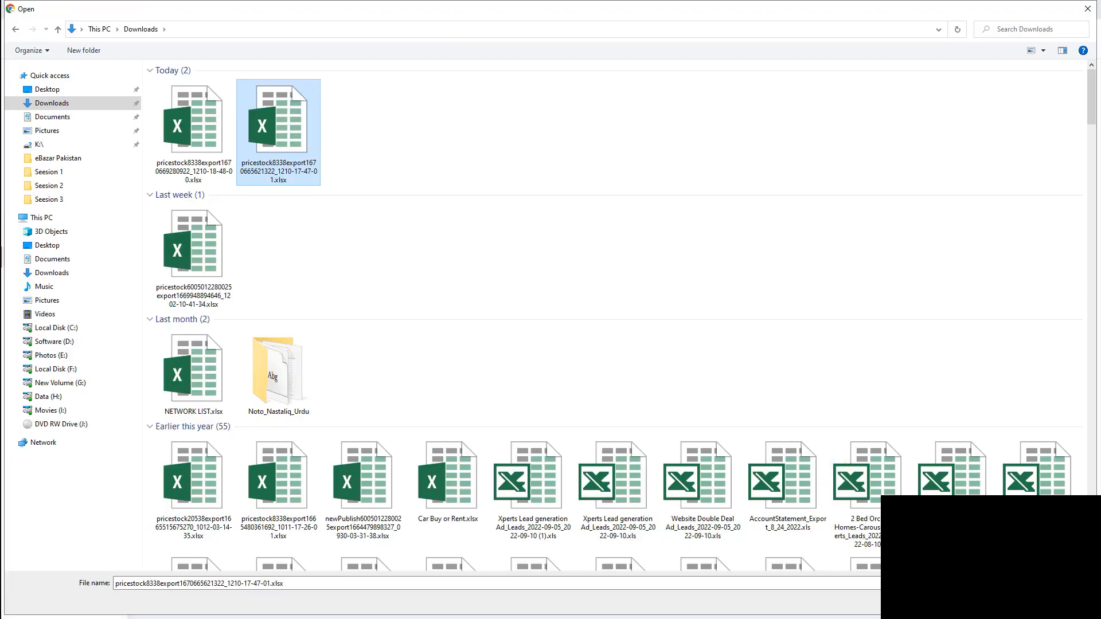
pyautogui.press('Return')
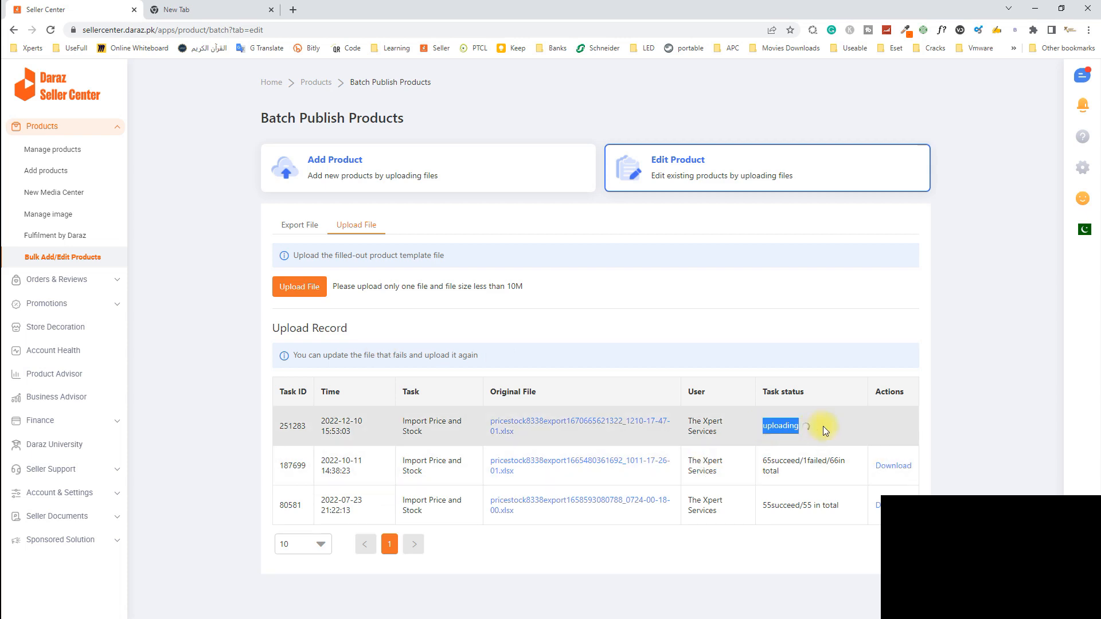
pyautogui.click(827, 424)
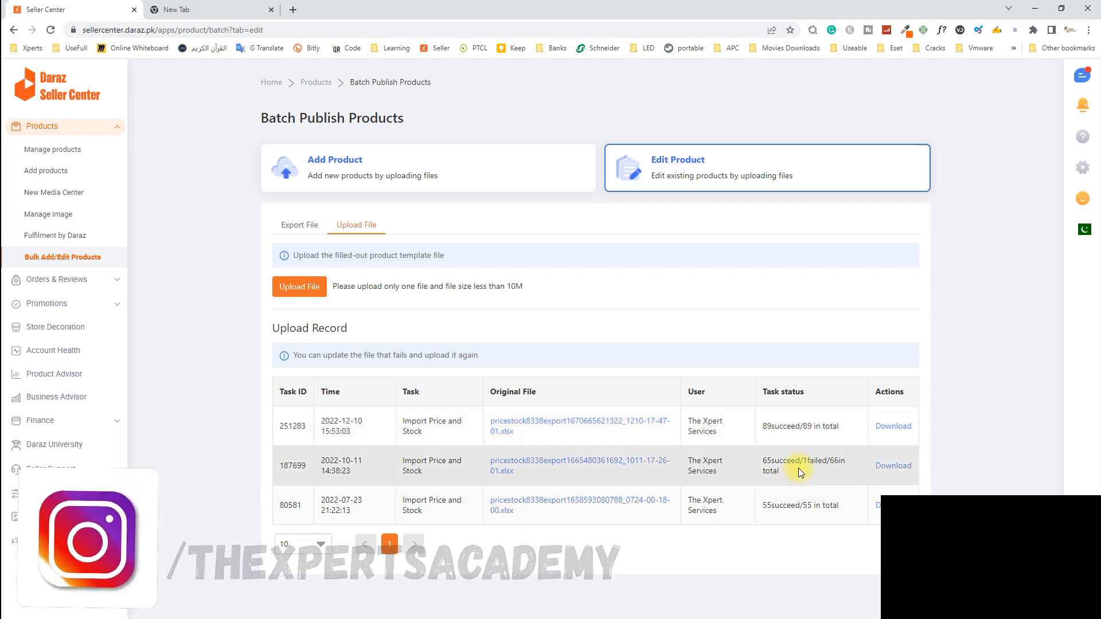
# Step: Check the task status of the latest Price and Stock upload against the earlier one in the upload record
pyautogui.moveTo(771, 460); pyautogui.dragTo(808, 461)
pyautogui.click(828, 477)
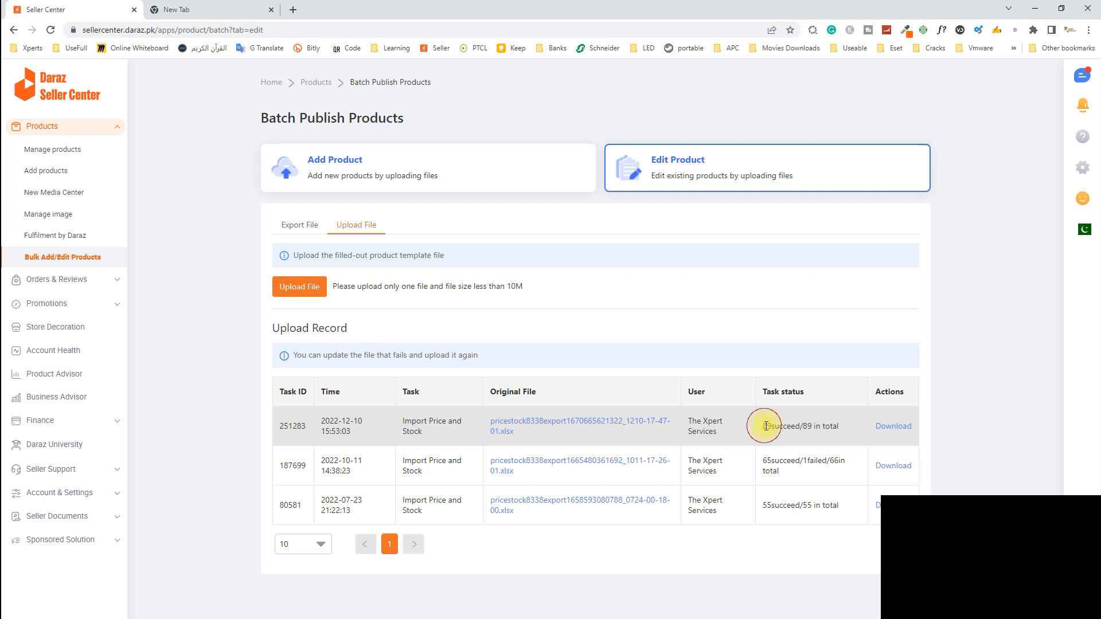
pyautogui.moveTo(765, 426); pyautogui.dragTo(853, 431)
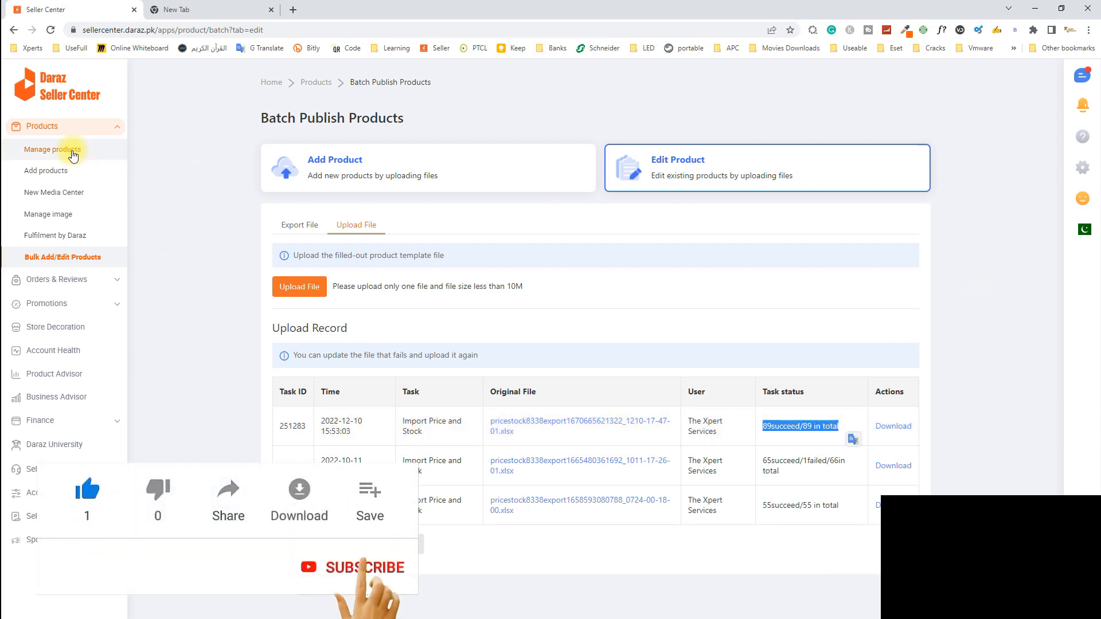
# Step: Open the product management list and inspect the price and promotion dates of Fan Faucet 360 without changing them
pyautogui.click(68, 153)
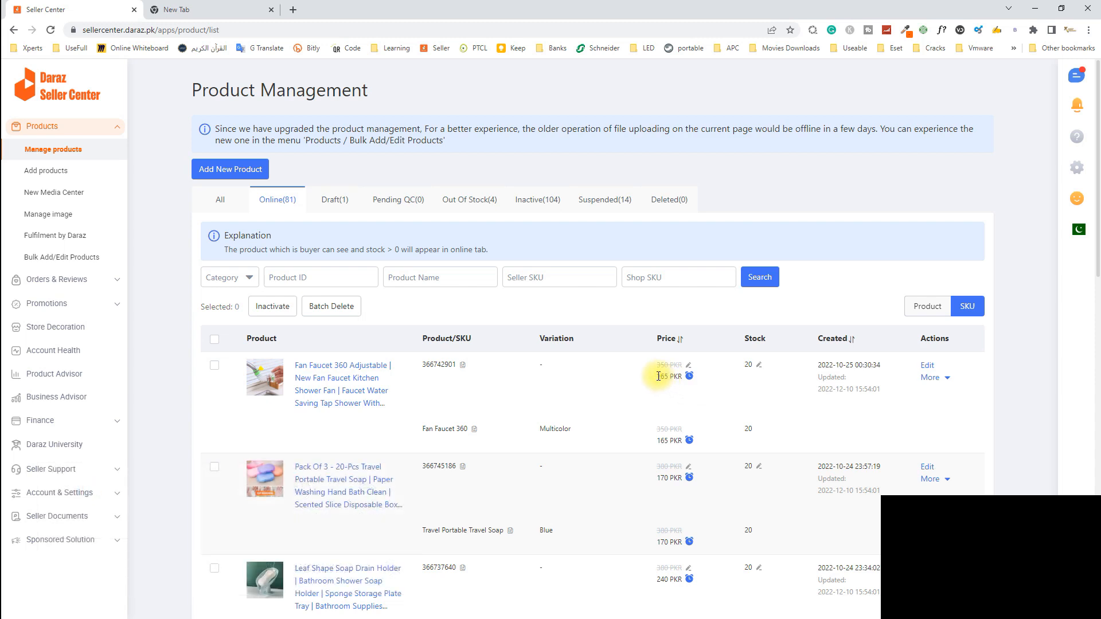
pyautogui.click(689, 366)
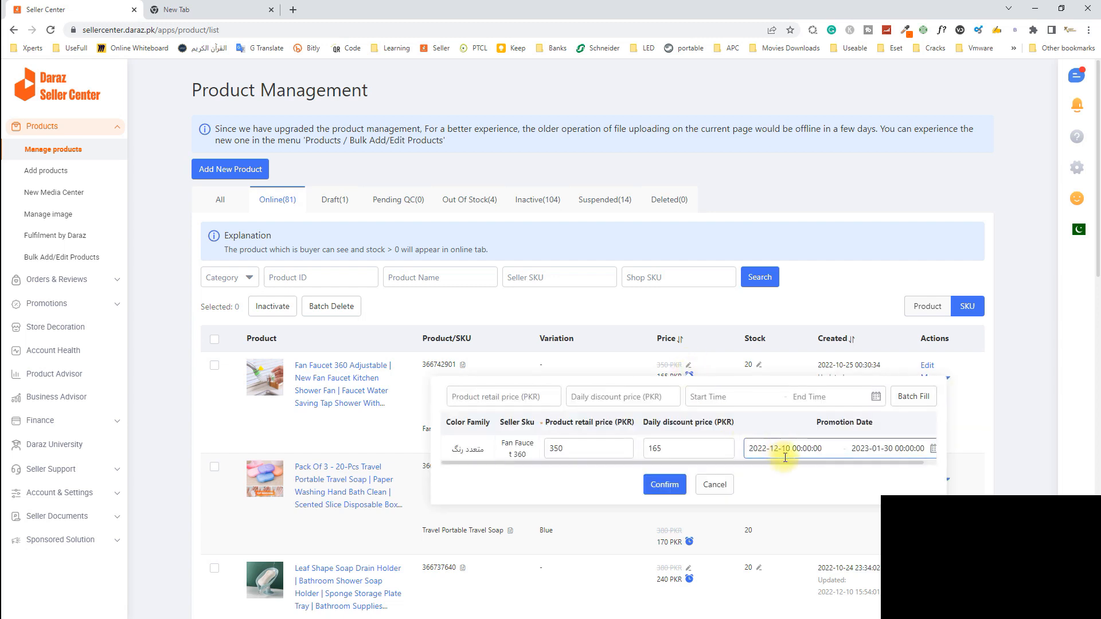
pyautogui.moveTo(792, 462); pyautogui.dragTo(842, 449)
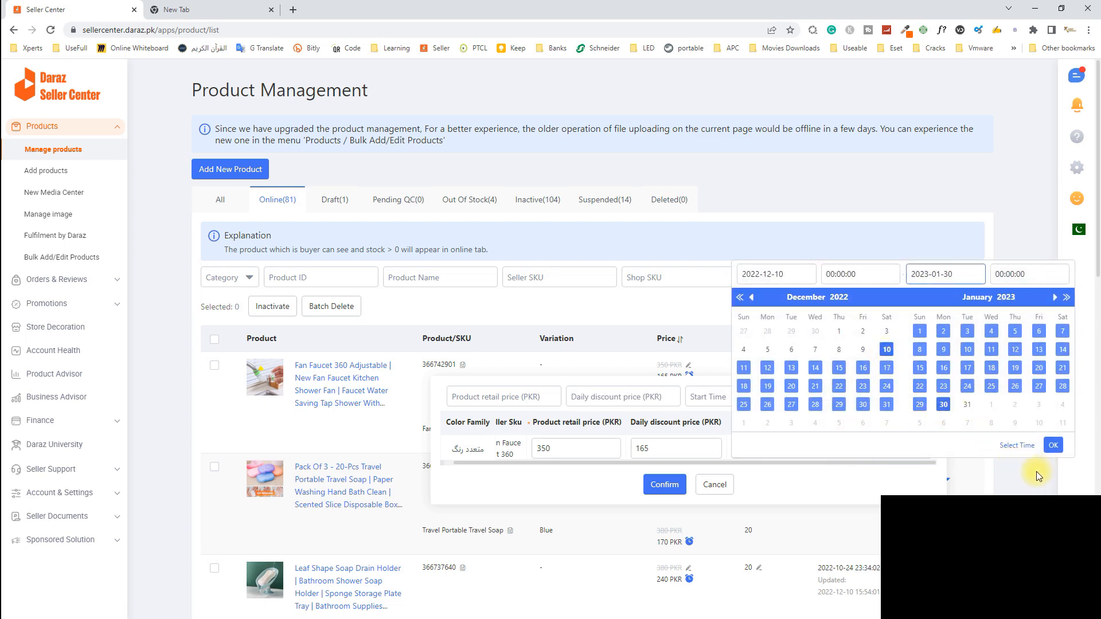
pyautogui.click(1027, 487)
# Step: Review the prices and stock of the other online products, and check the promotion start and end dates of Silicone Bath Body Belt
pyautogui.scroll(-4, 687, 411)
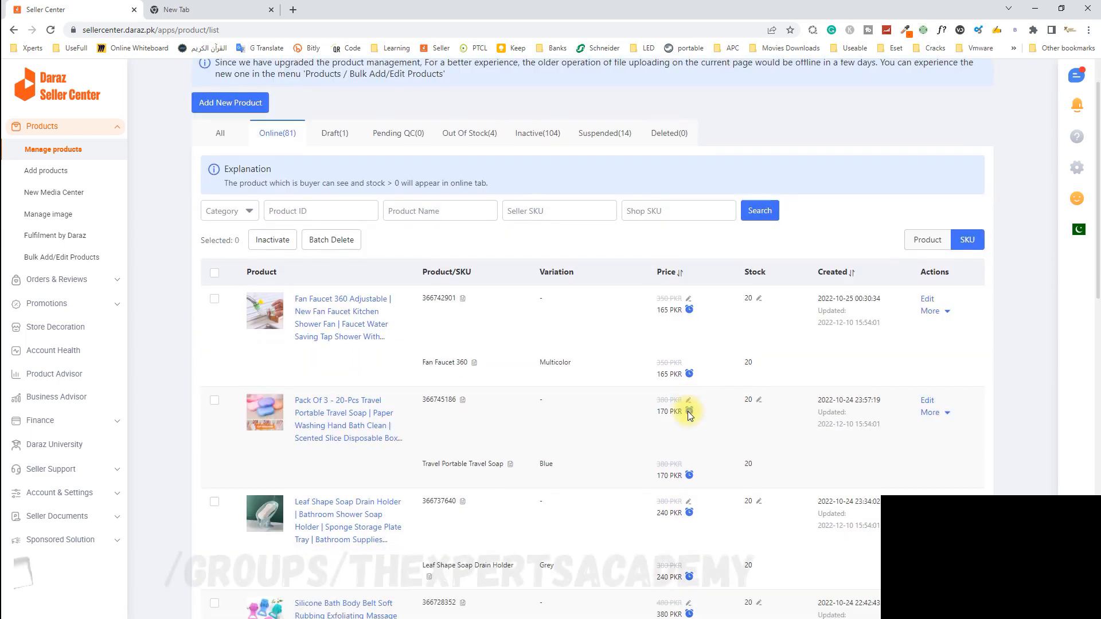
pyautogui.scroll(-6, 720, 456)
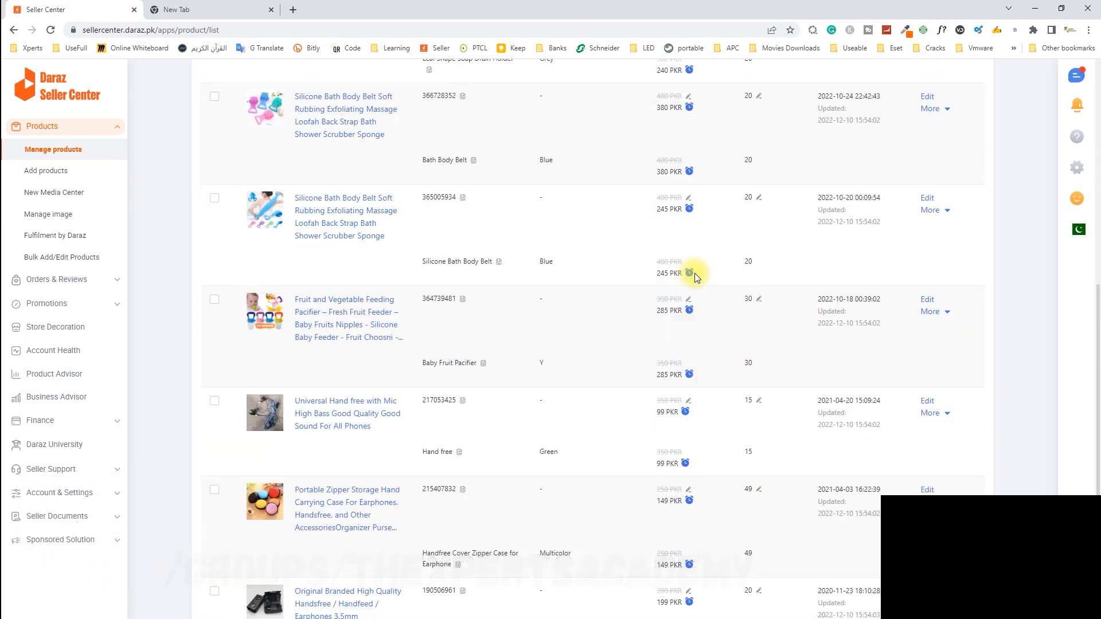
pyautogui.moveTo(692, 282)
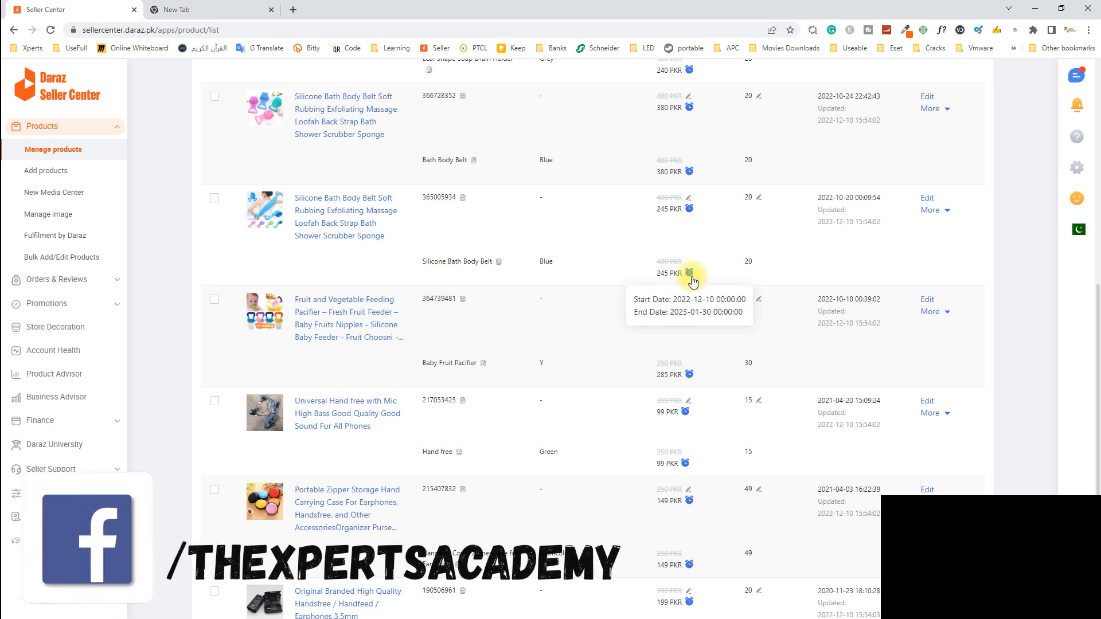
pyautogui.scroll(1, 692, 280)
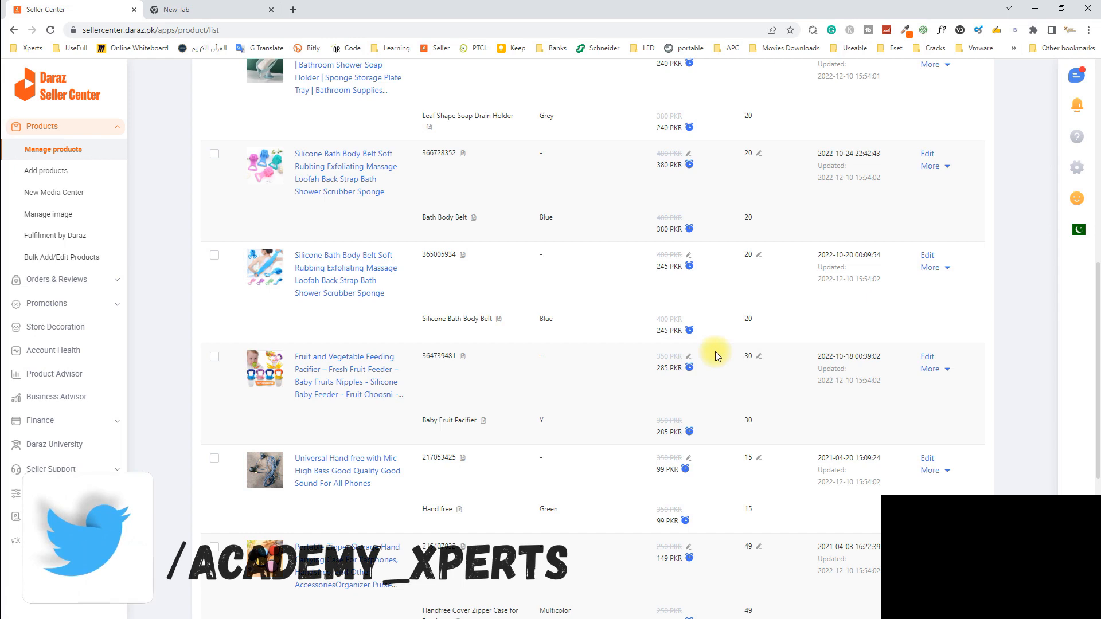
pyautogui.scroll(6, 714, 352)
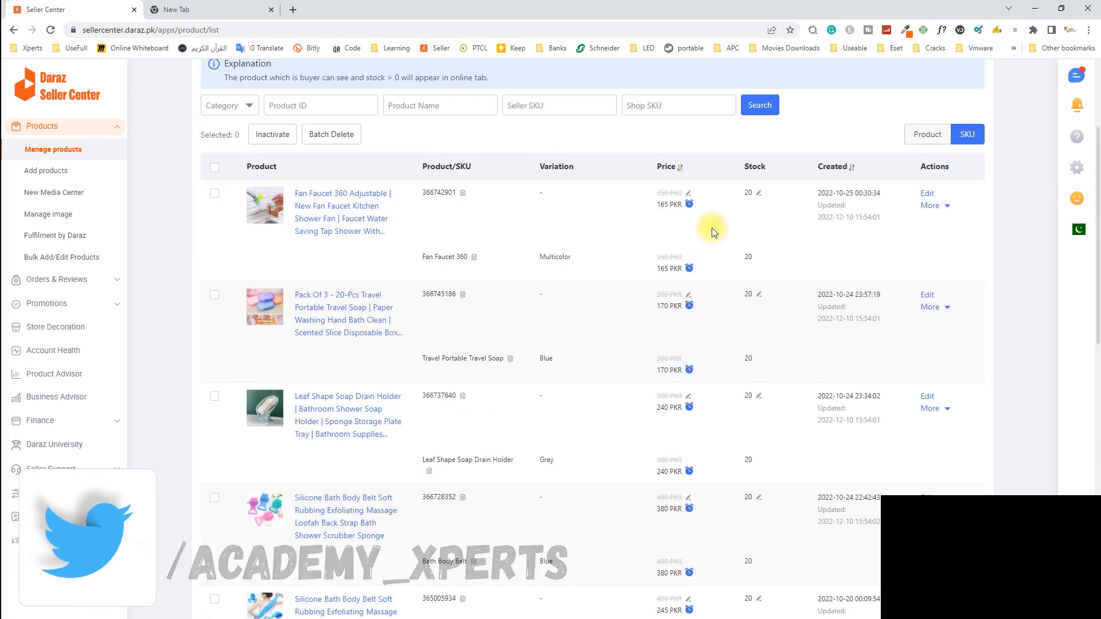
pyautogui.scroll(2, 710, 278)
pyautogui.scroll(2, 709, 274)
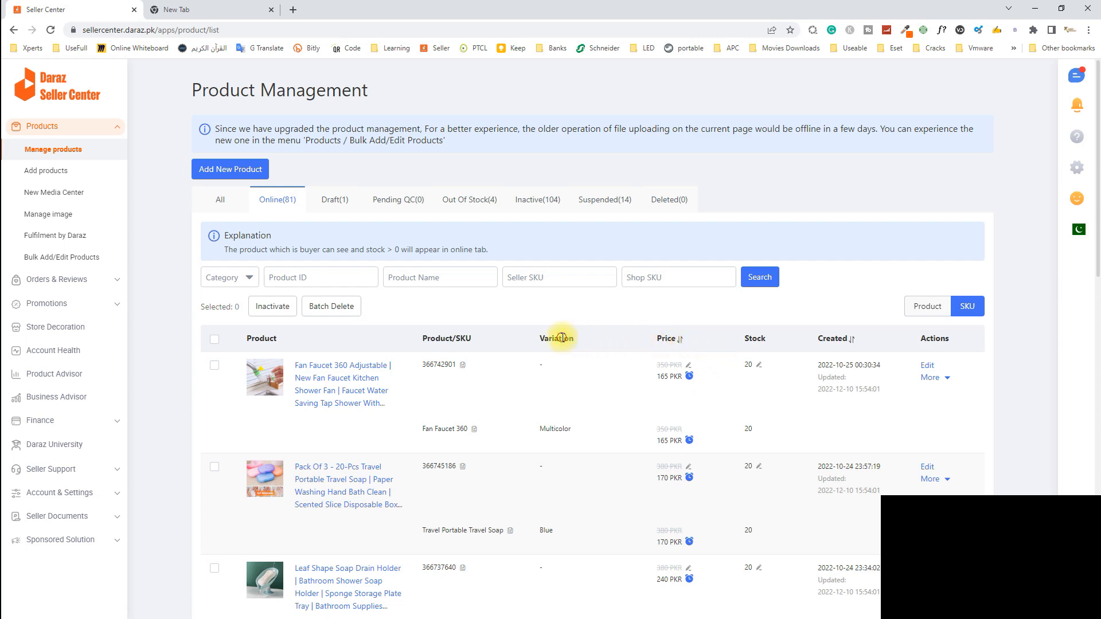
pyautogui.click(590, 343)
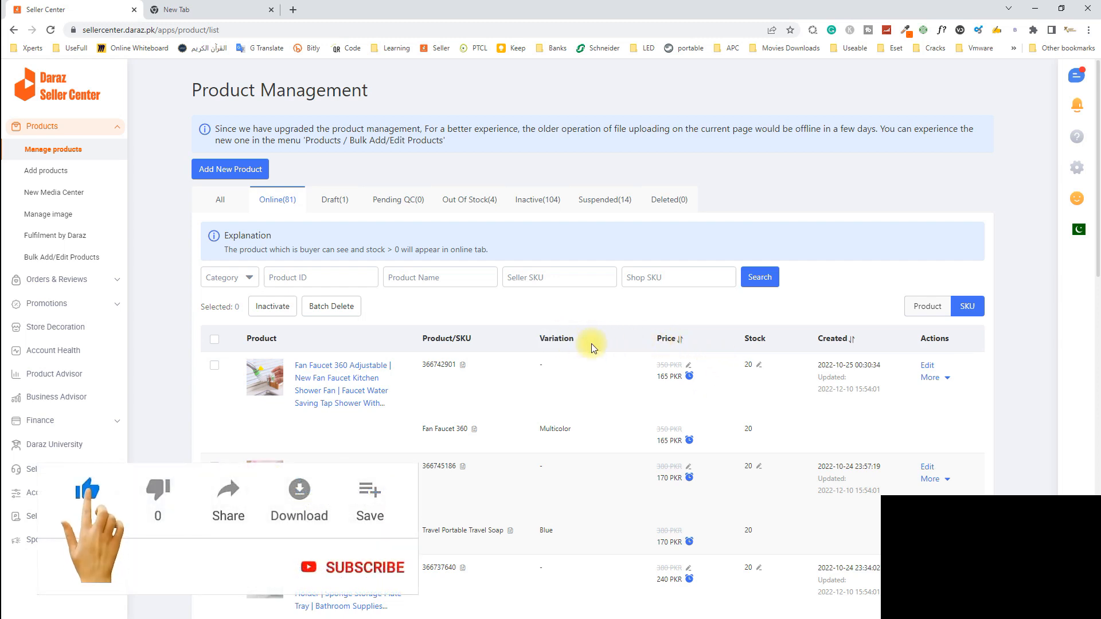